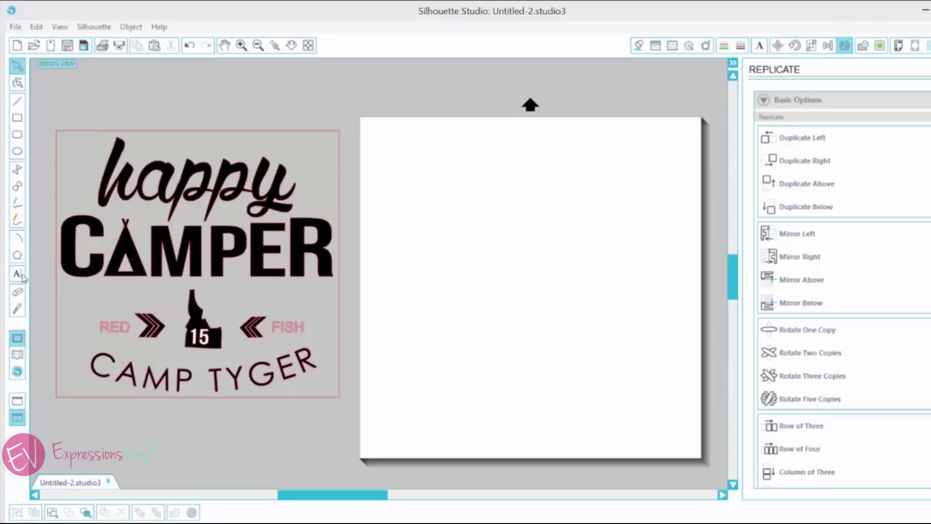
Step: Type 'happy' on the page and set it in the Wolf in the City font
click(18, 274)
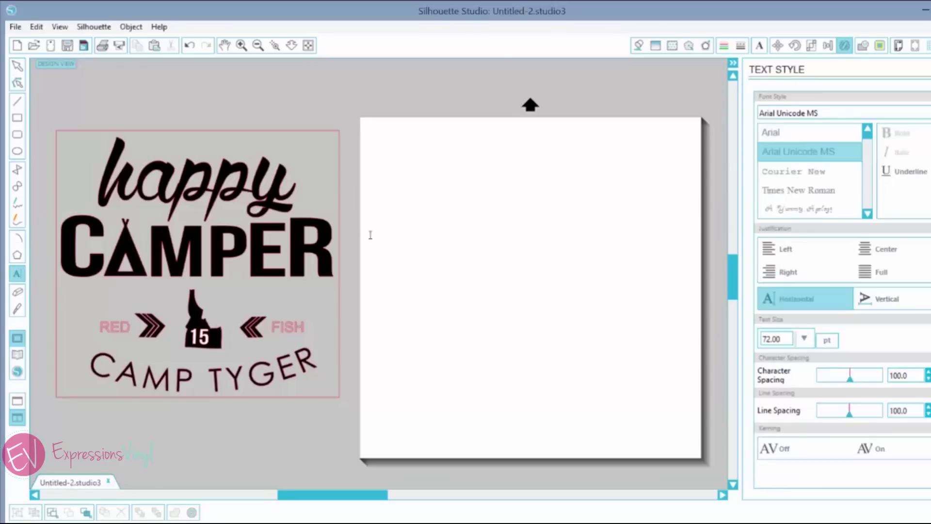
click(483, 185)
text(happy)
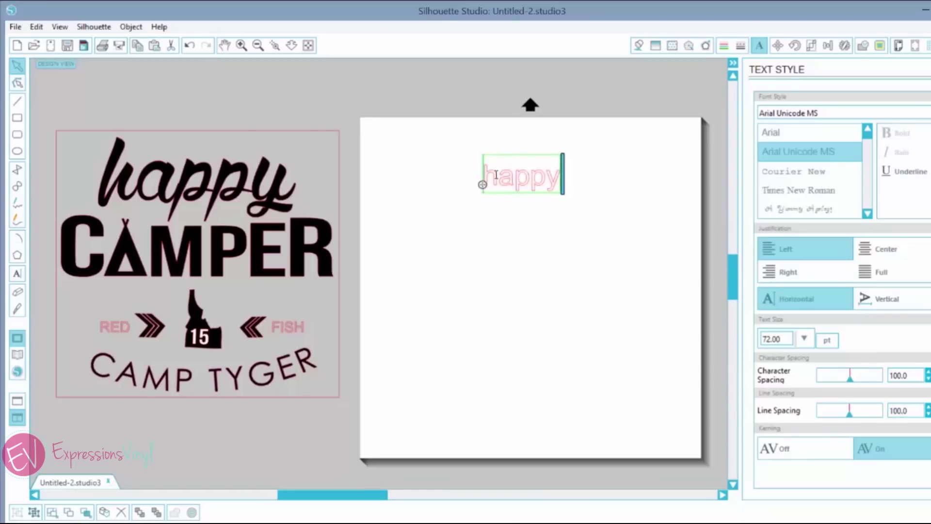
drag(485, 175, 578, 177)
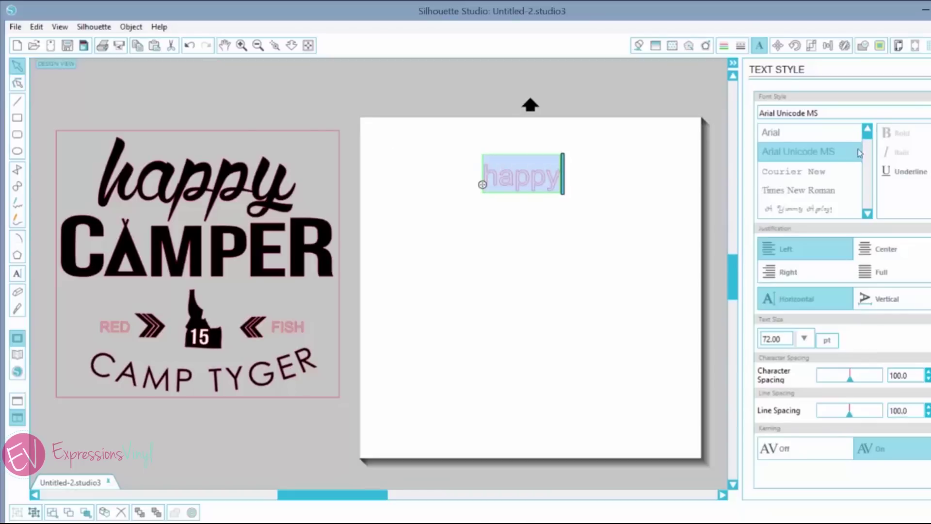
click(820, 111)
text(w)
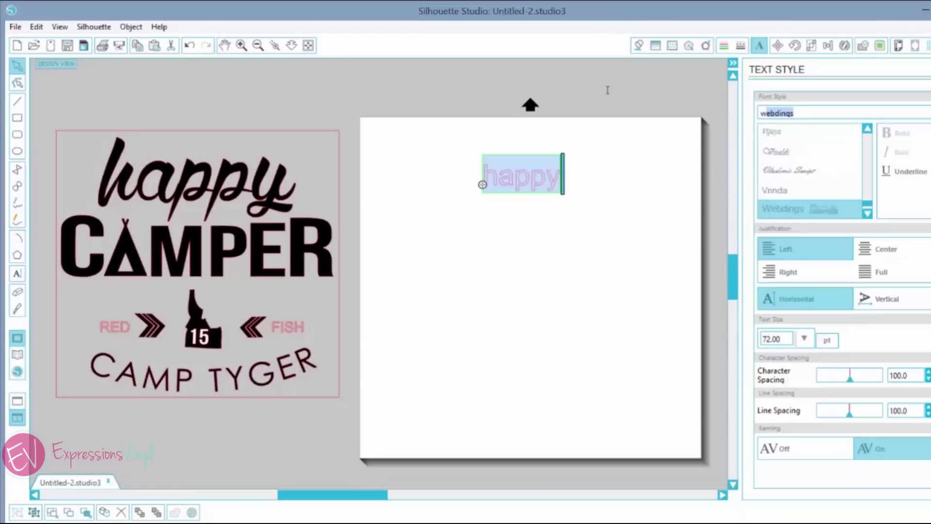
text(olf in the City)
key(Return)
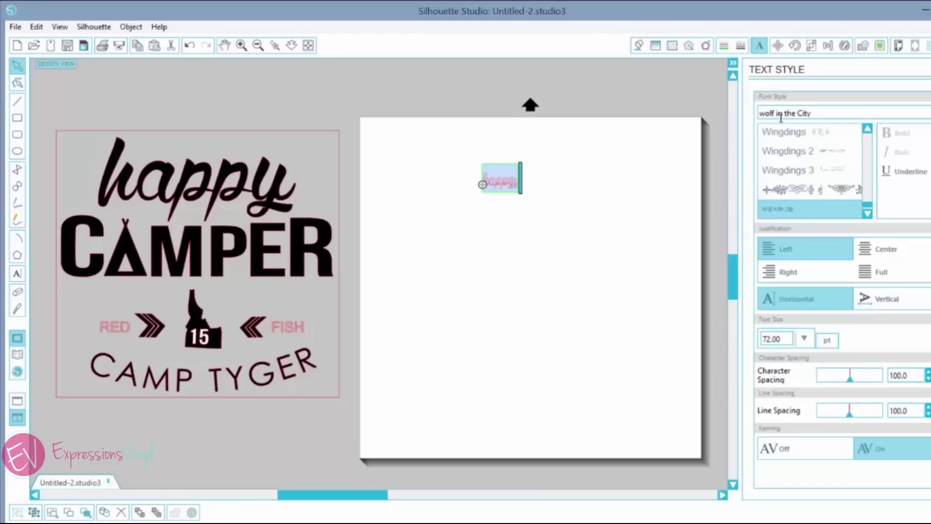
click(657, 184)
Step: Enlarge happy, move it near the top, and weld its letters into one shape
click(516, 187)
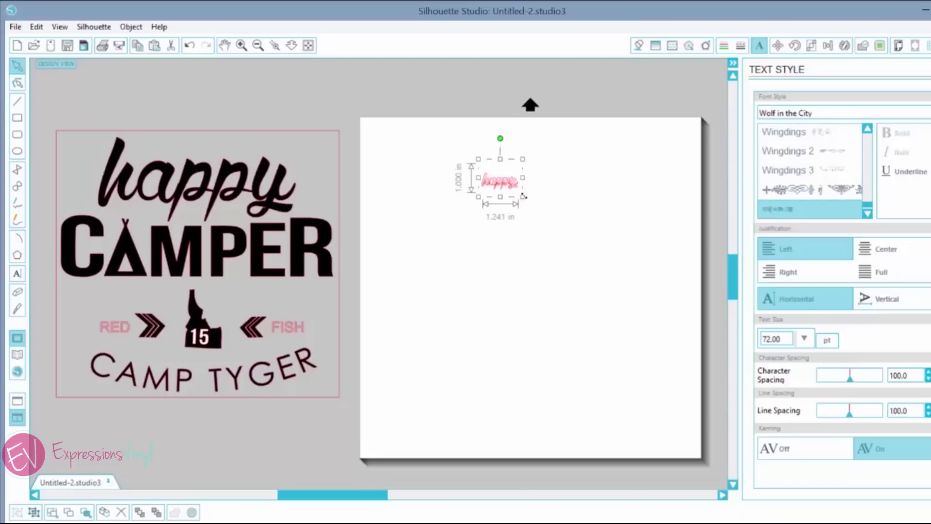
drag(523, 196, 611, 294)
drag(509, 246, 474, 222)
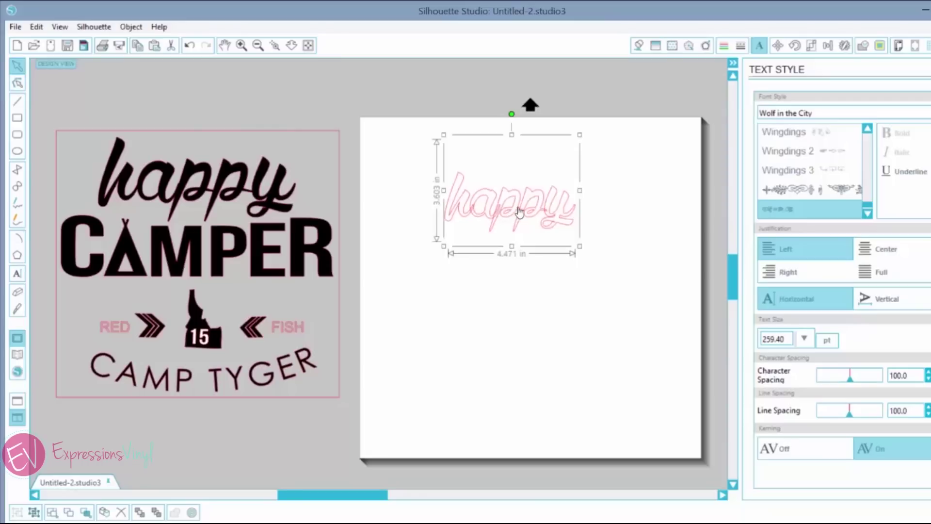
right_click(477, 201)
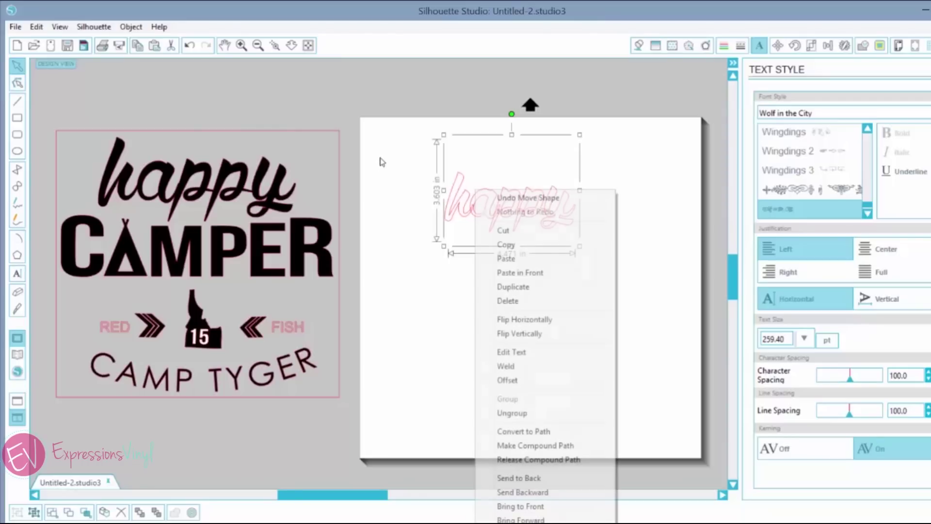
click(506, 366)
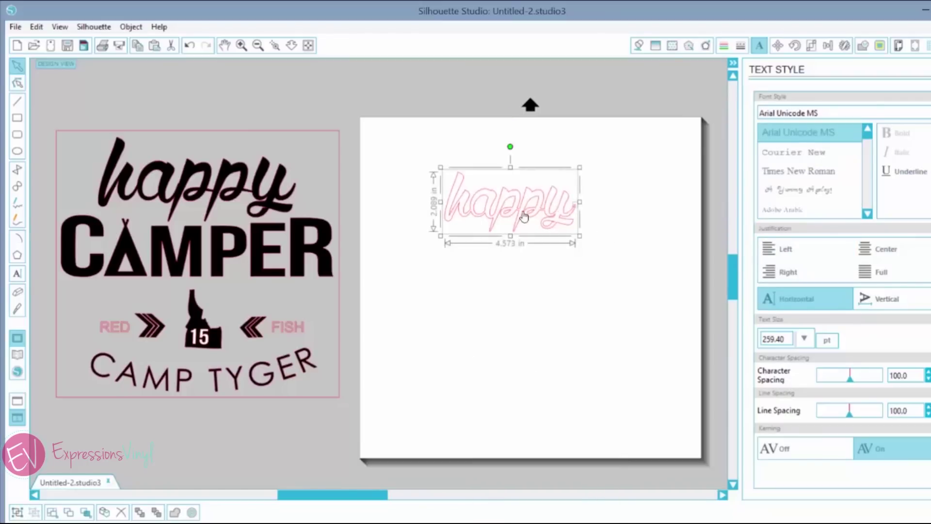
drag(523, 217, 527, 209)
click(469, 264)
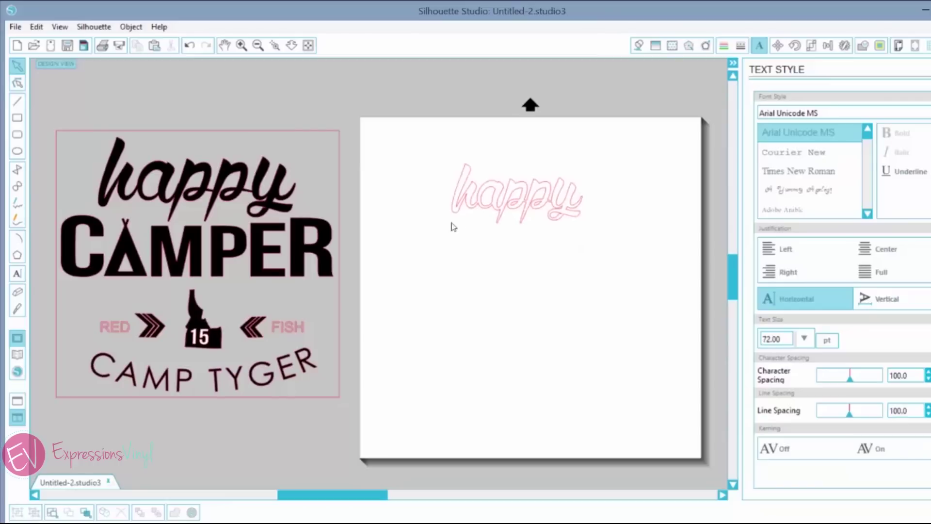
click(164, 248)
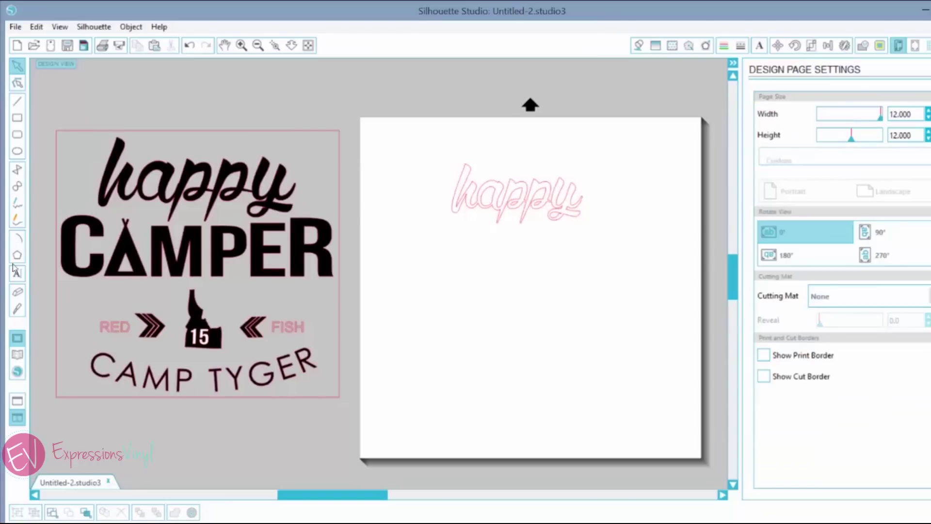
Step: Type 'CAMPER' and place it below happy
click(17, 276)
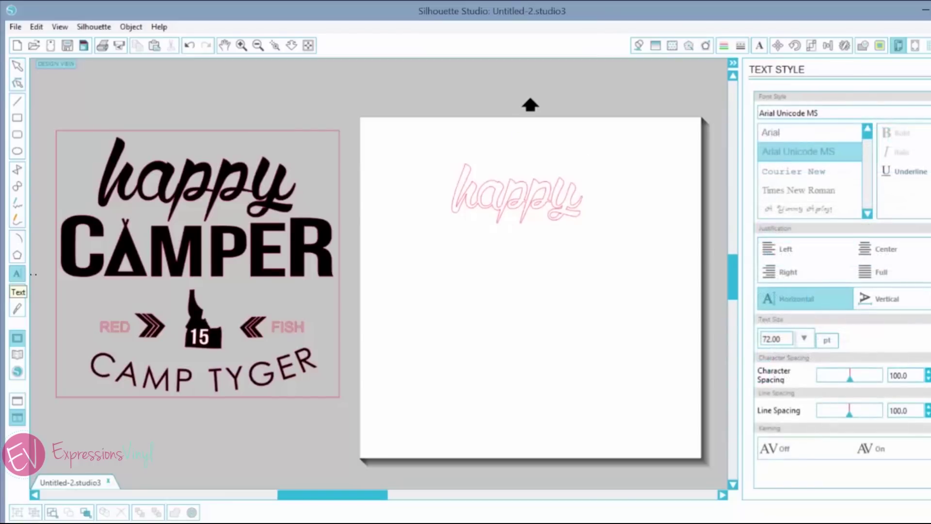
click(448, 250)
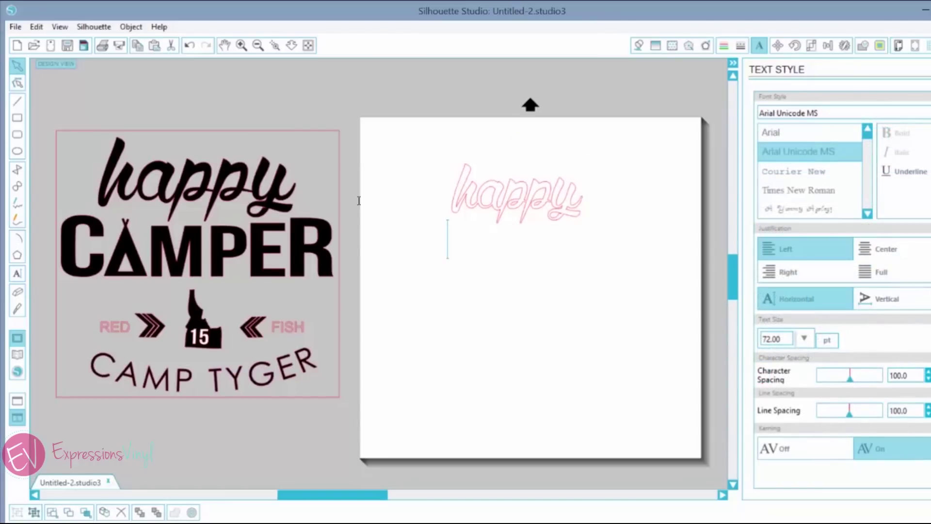
text(cam)
key(BackSpace)
key(BackSpace)
key(BackSpace)
text(CAMPER)
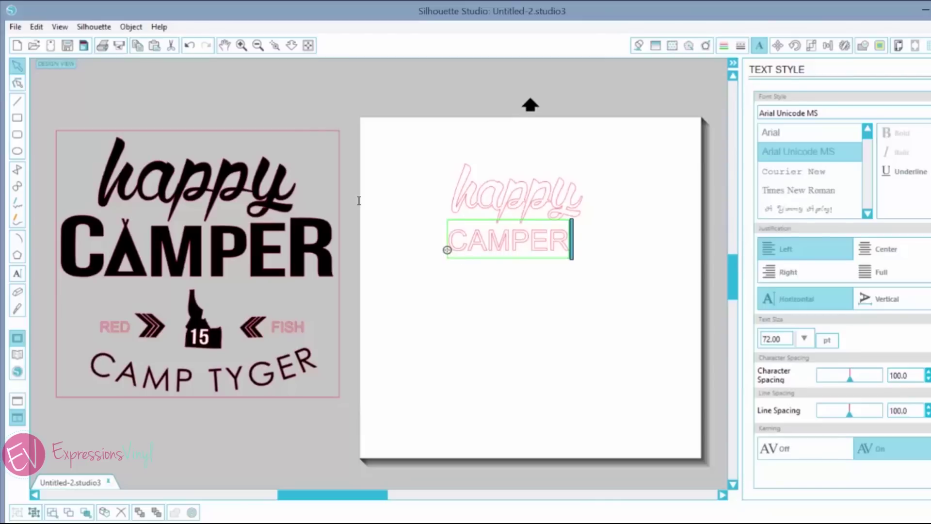
click(537, 268)
drag(539, 247, 539, 262)
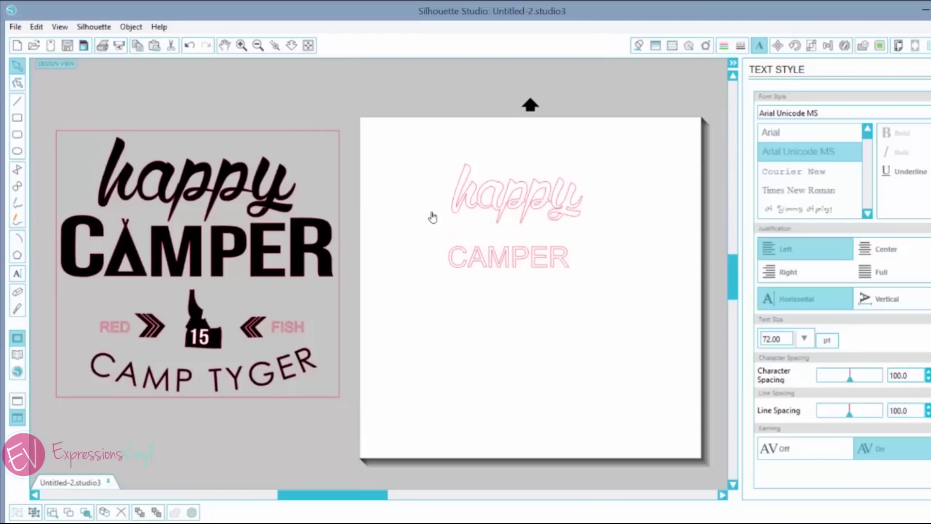
Step: Change the CAMPER font to Bebas Neue
double_click(509, 256)
drag(448, 256, 565, 261)
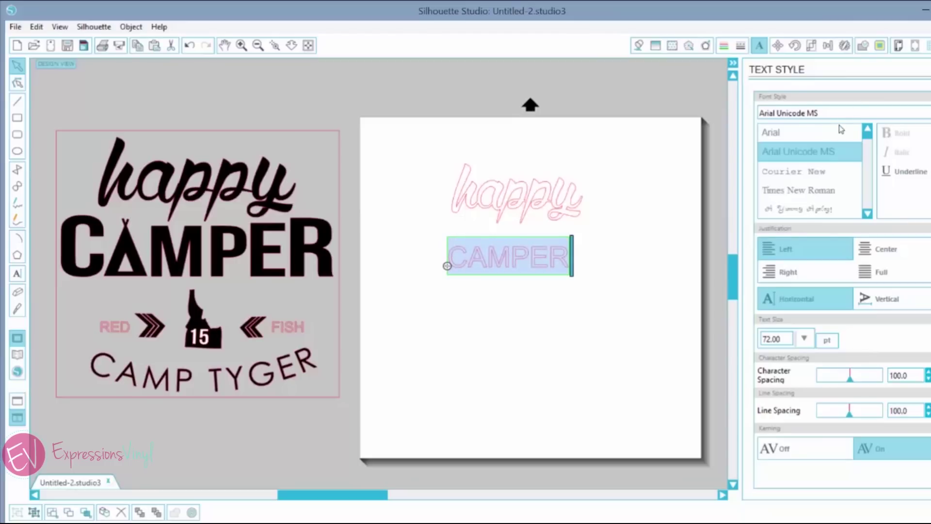
triple_click(756, 112)
text(E)
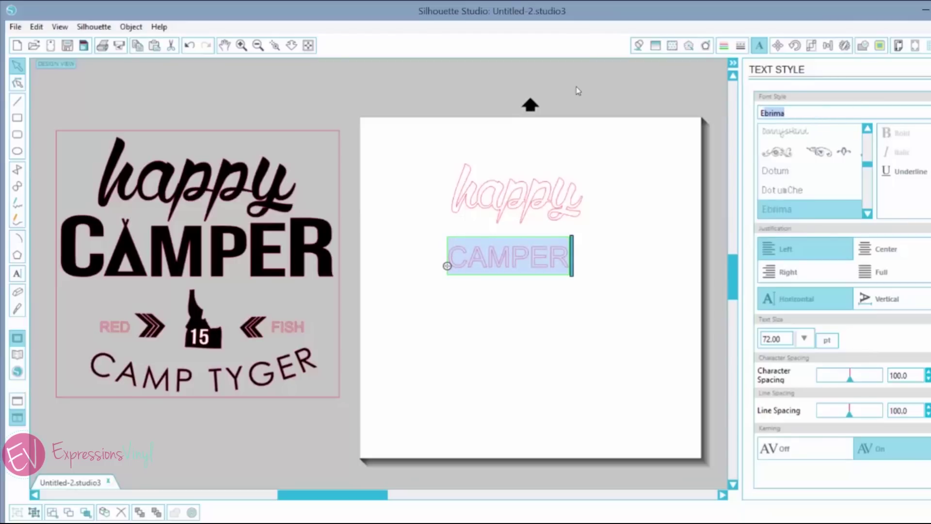
text(B)
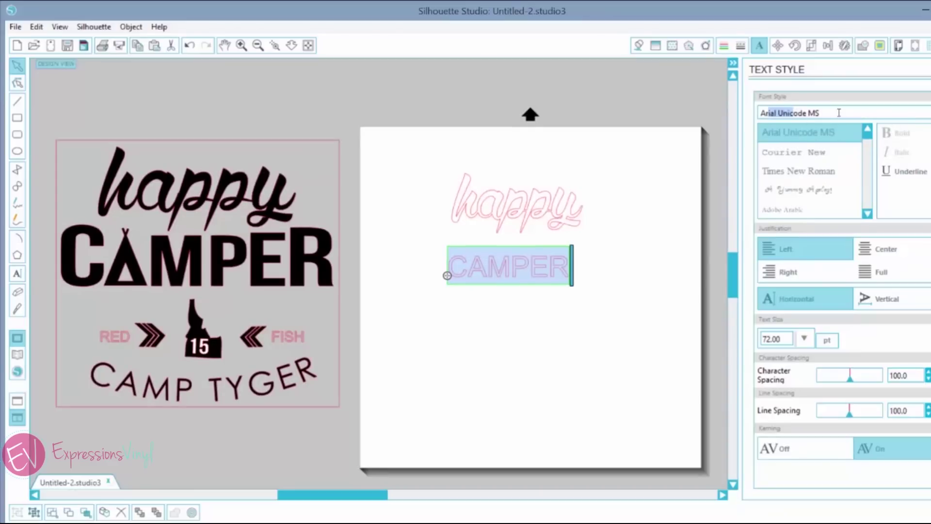
drag(839, 113, 758, 113)
text(BEB)
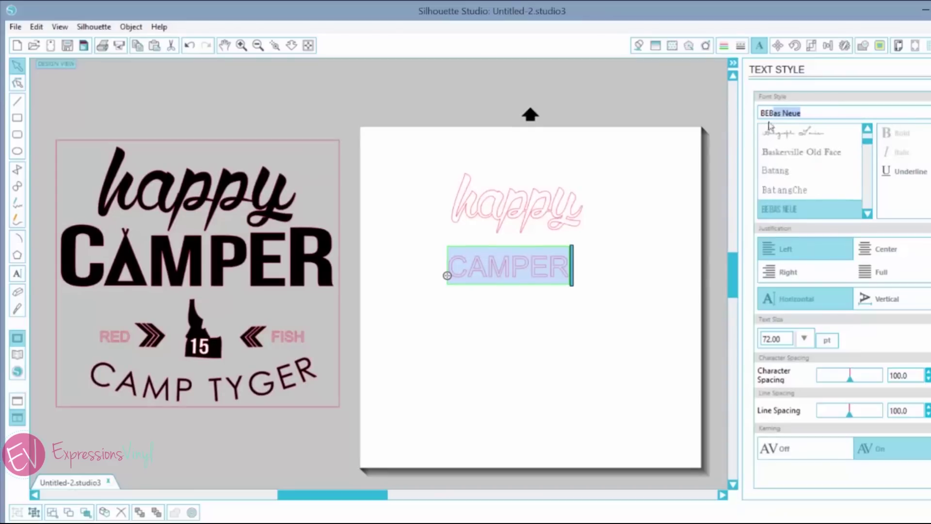
click(775, 208)
Step: Widen CAMPER's character spacing to 110
click(542, 282)
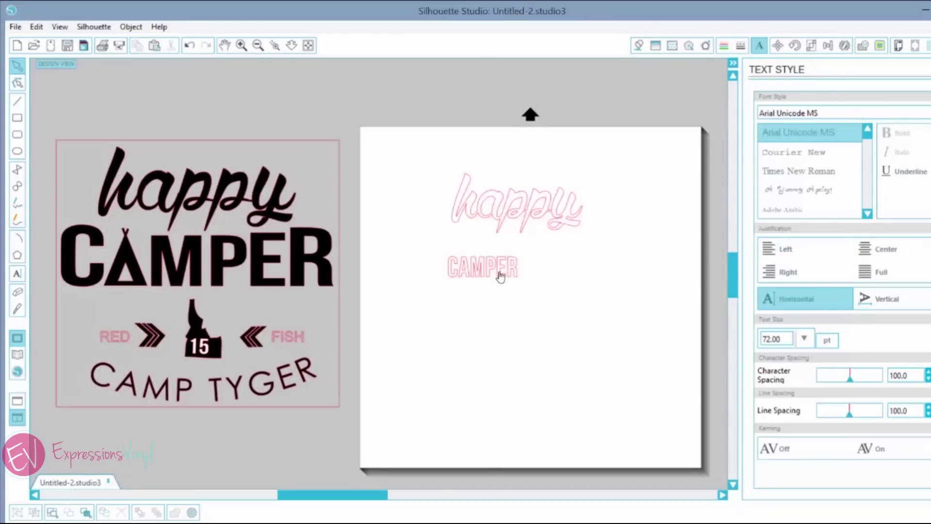
double_click(455, 268)
drag(451, 262, 519, 265)
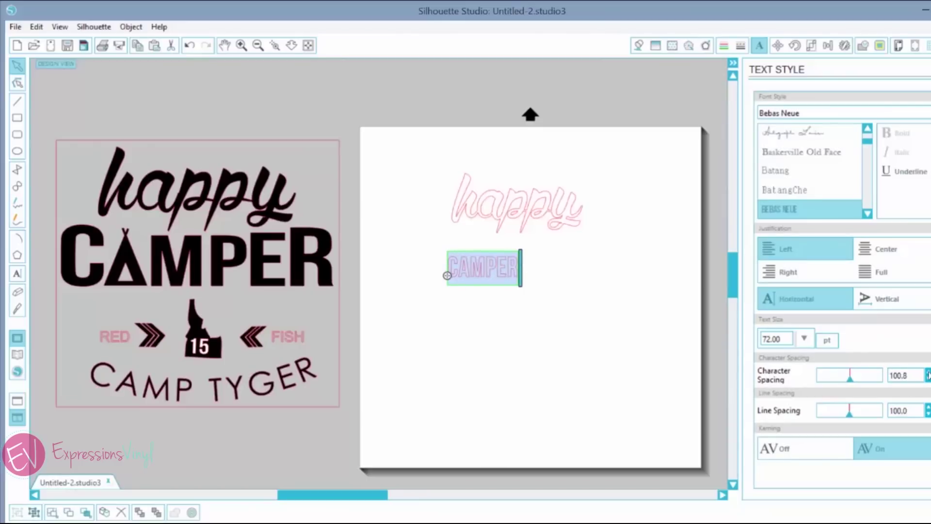
text(1)
text(0.)
click(509, 300)
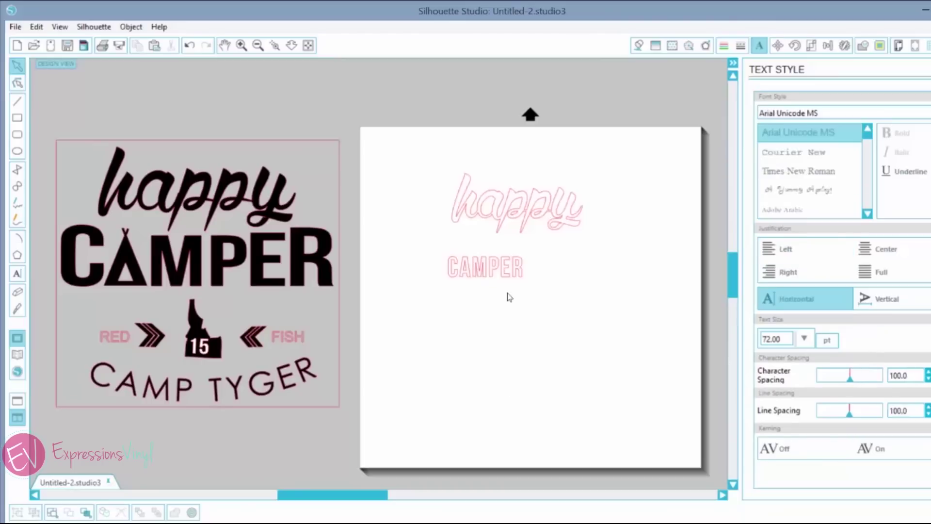
click(492, 275)
Step: Enlarge CAMPER and delete its A, leaving a gap between C and MPER
mouse_move(528, 290)
mouse_down()
mouse_move(619, 331)
mouse_move(518, 284)
mouse_up()
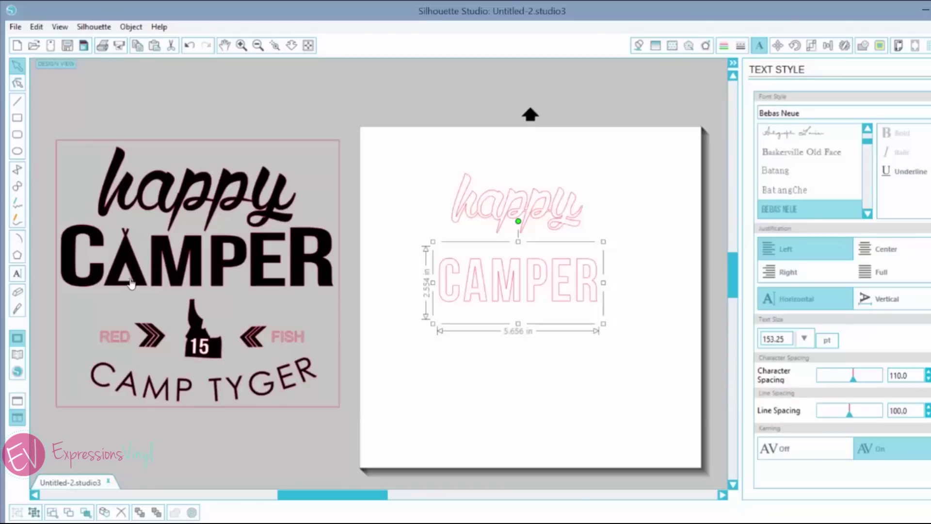
double_click(482, 281)
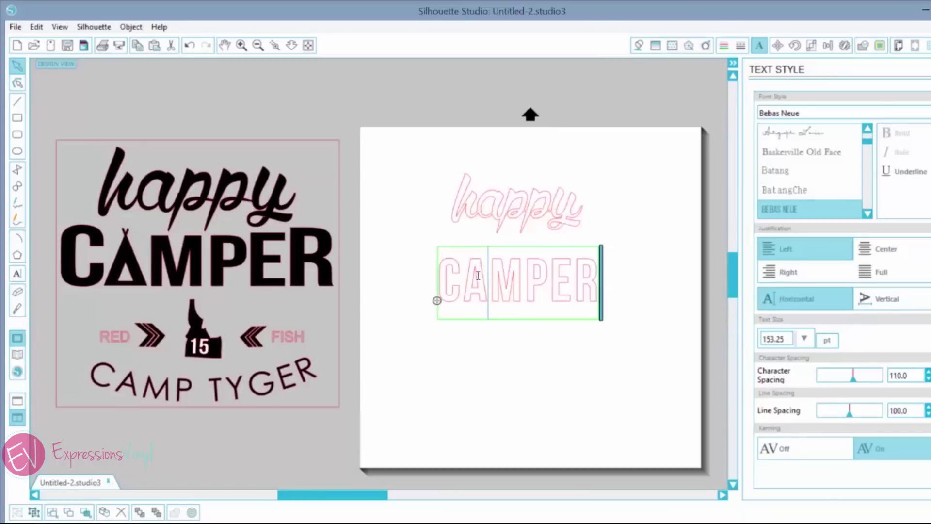
drag(489, 277, 475, 276)
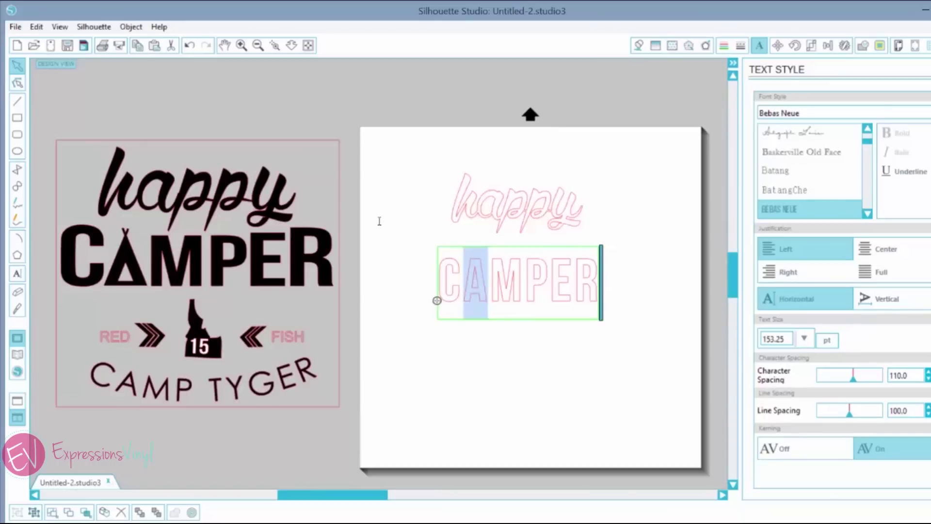
key(BackSpace)
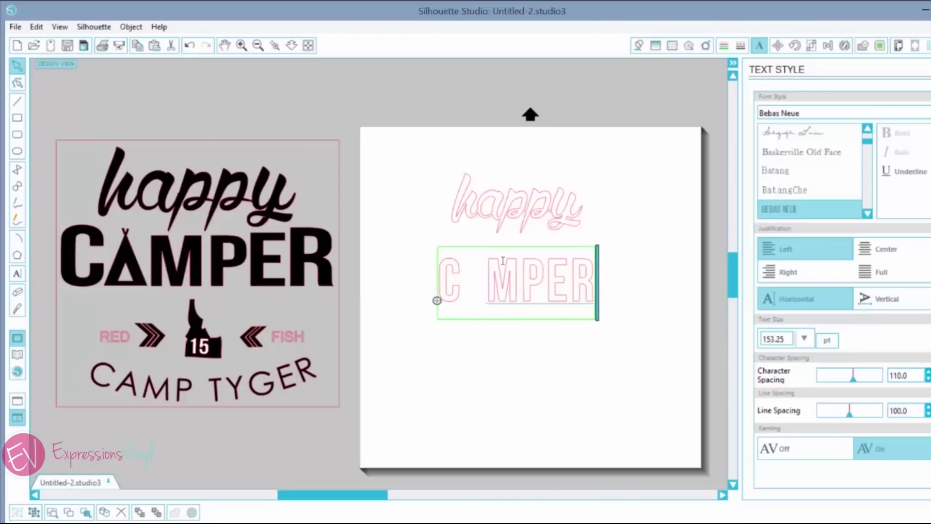
click(502, 333)
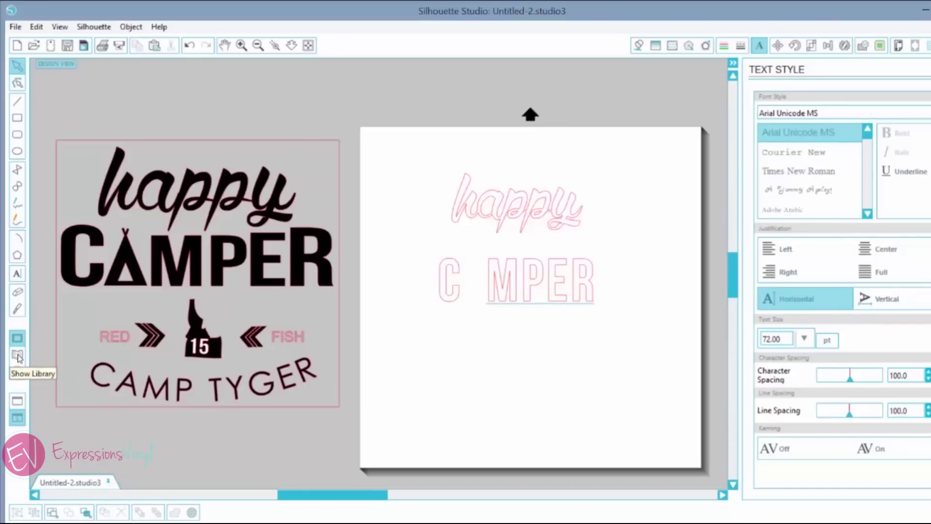
Step: Insert the Adventure Everywhere design from the library and move it off the mat
click(18, 356)
scroll(473, 277, down, 5)
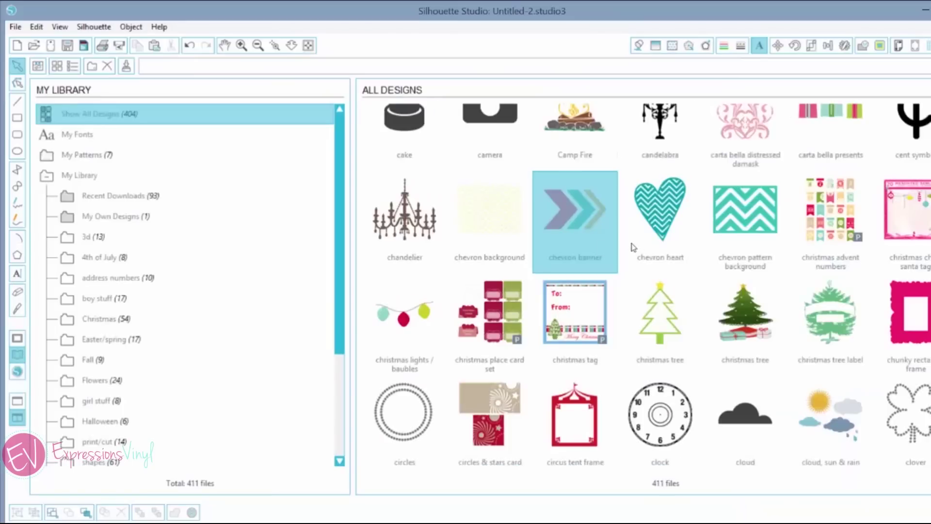
scroll(640, 291, up, 5)
scroll(641, 291, up, 5)
scroll(641, 291, down, 3)
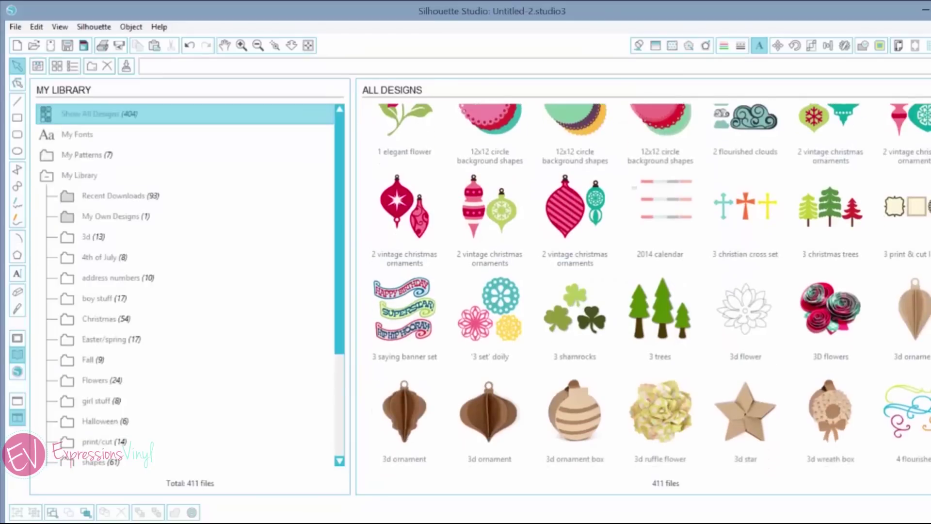
scroll(728, 349, down, 3)
scroll(771, 376, down, 3)
scroll(655, 328, down, 3)
double_click(403, 286)
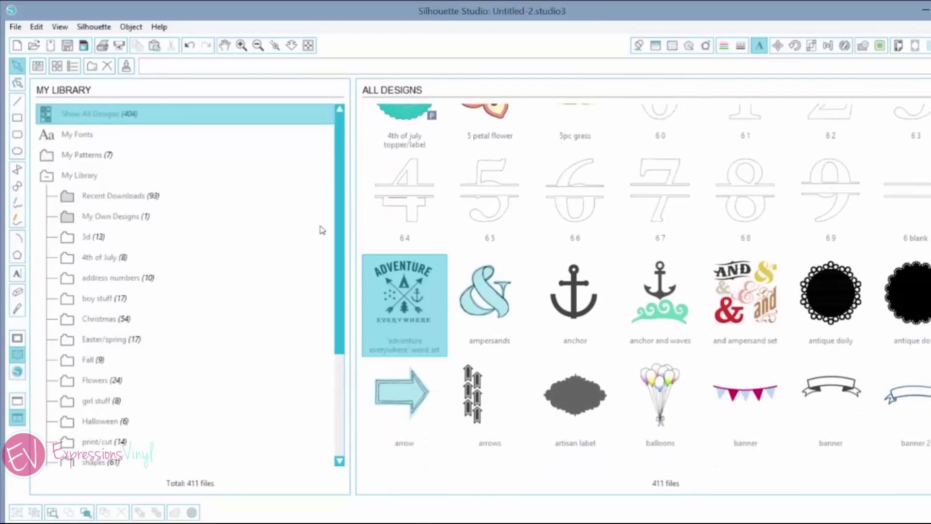
mouse_move(549, 206)
mouse_down()
mouse_move(308, 160)
mouse_move(314, 154)
mouse_up()
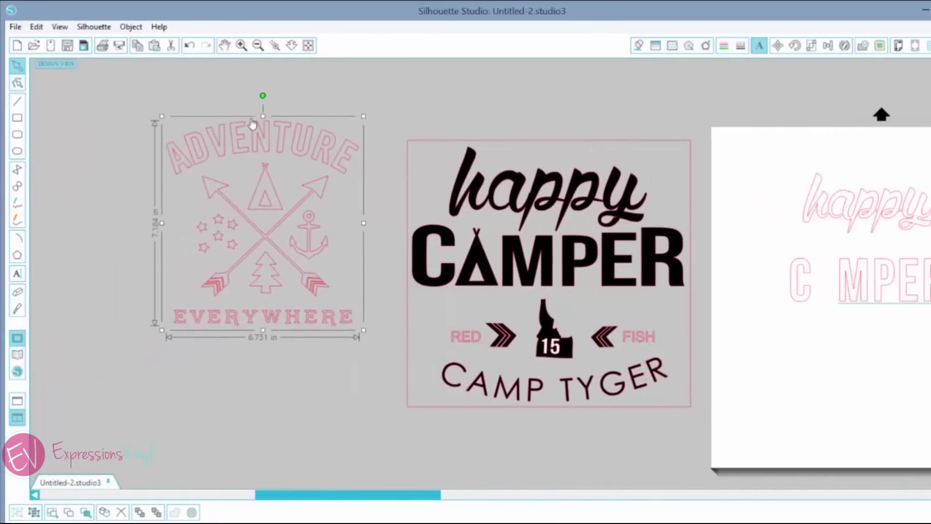
Step: Ungroup the Adventure design, drag its teepee into CAMPER's gap, and select the leftovers
right_click(314, 148)
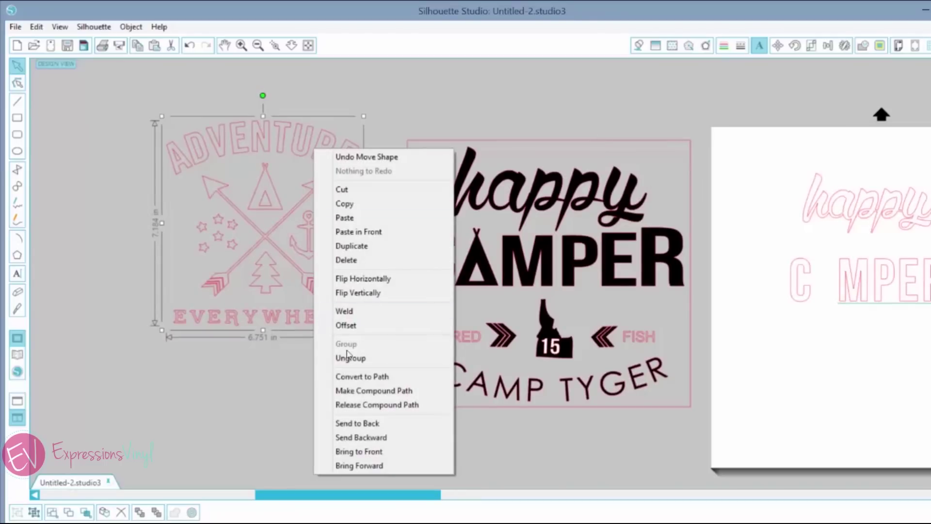
click(351, 359)
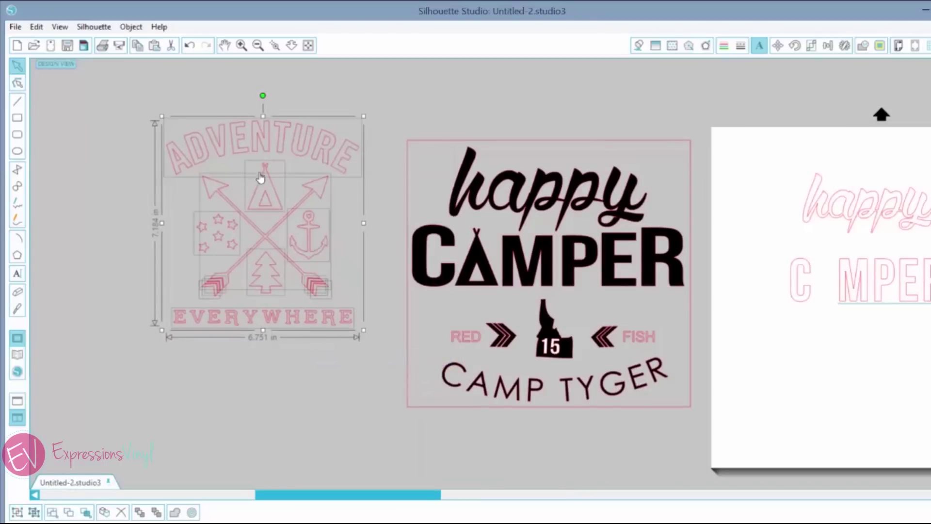
click(378, 201)
drag(279, 207, 842, 314)
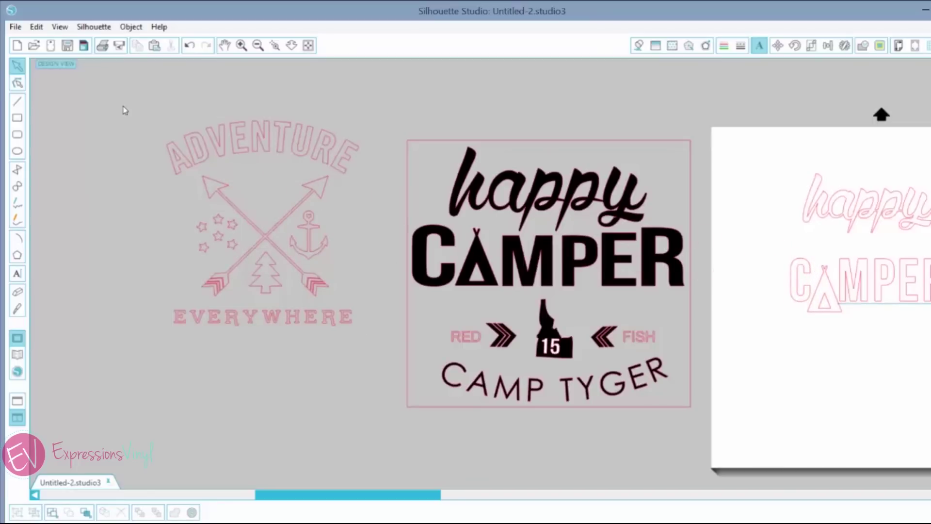
drag(213, 179, 378, 359)
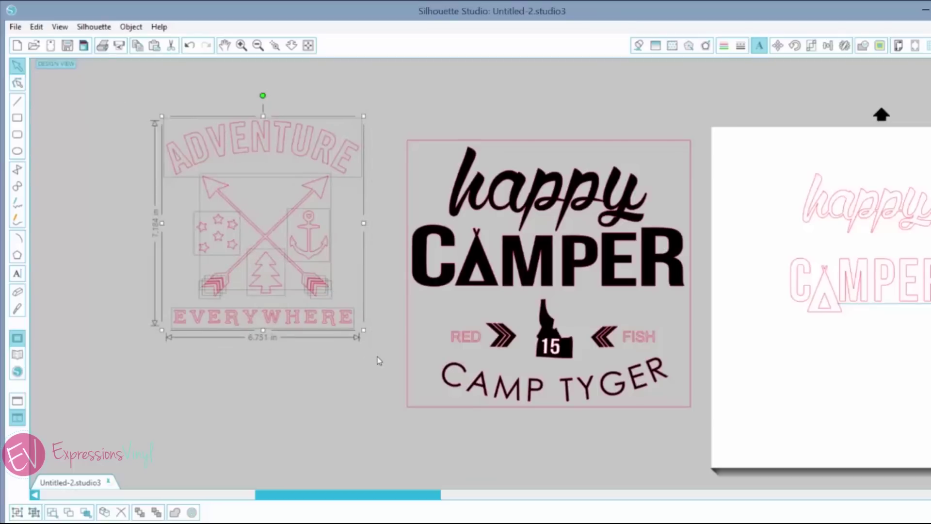
Step: Delete the leftover Adventure pieces, shrink the teepee, and open its points for editing
key(Delete)
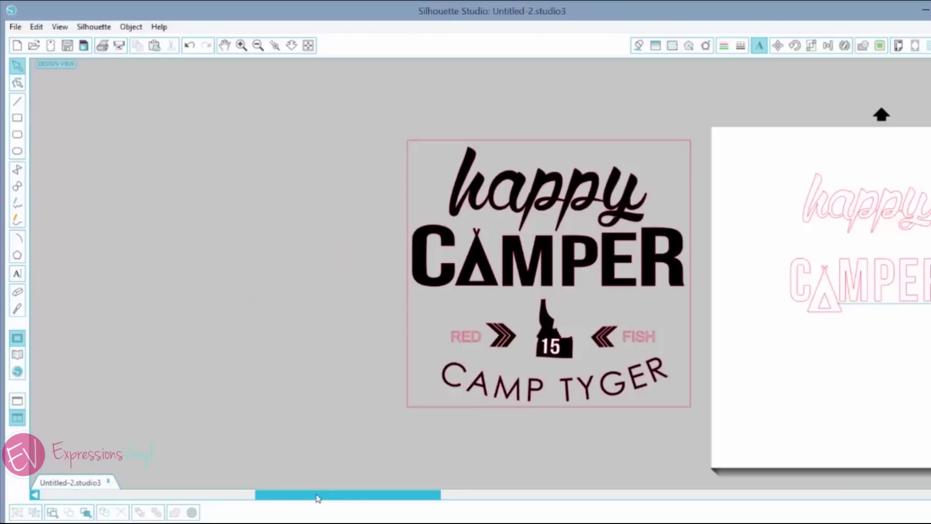
drag(316, 497, 446, 497)
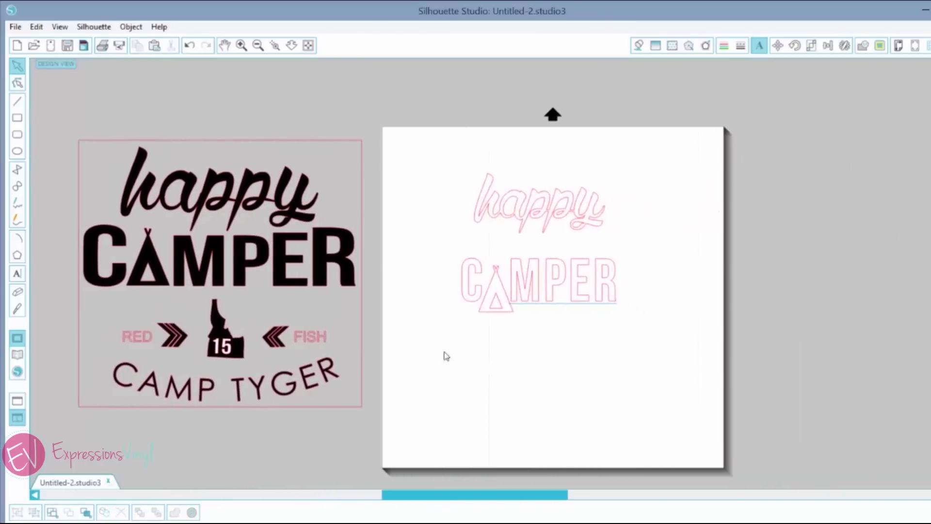
click(517, 309)
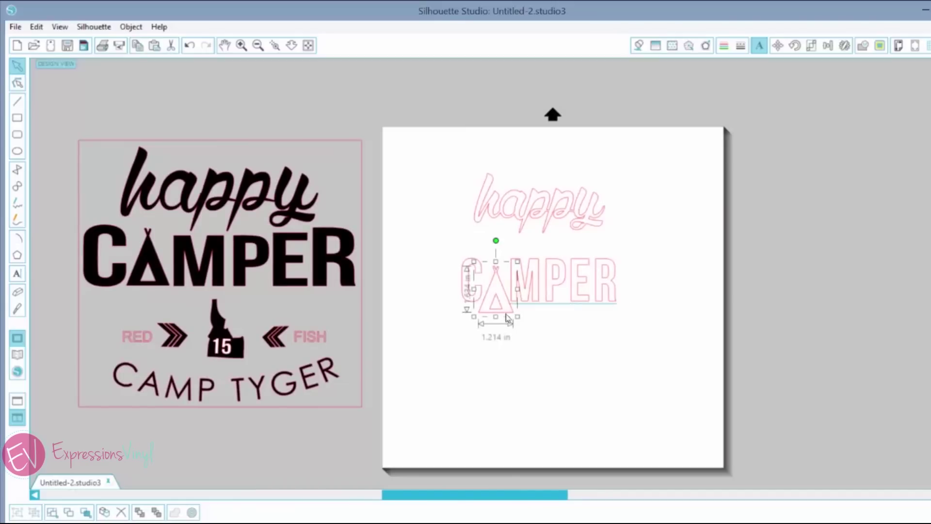
drag(517, 316, 504, 296)
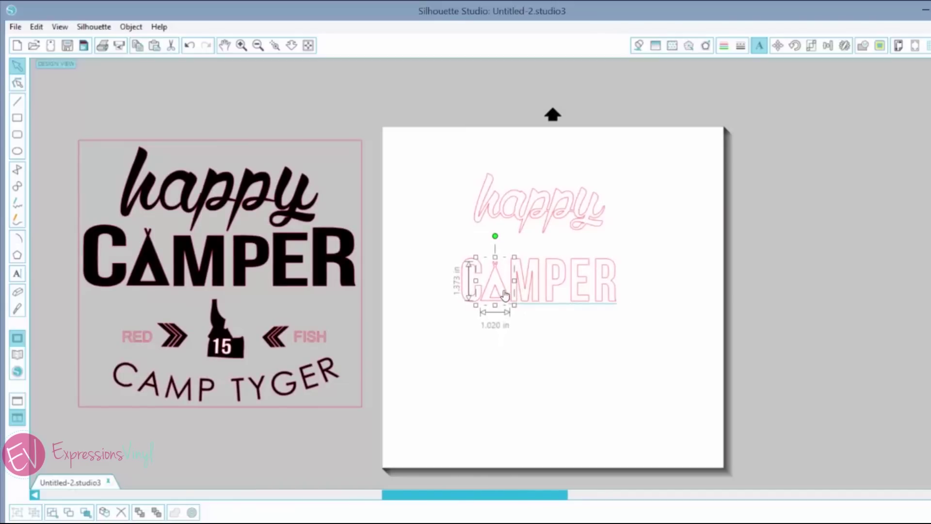
click(481, 293)
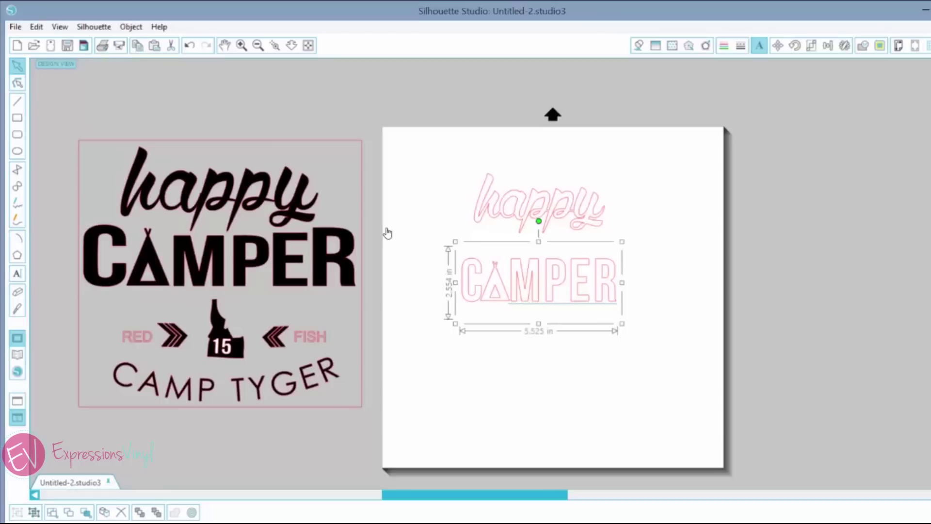
double_click(481, 293)
Step: Ungroup the CAMPER letters and teepee into separate pieces
click(354, 301)
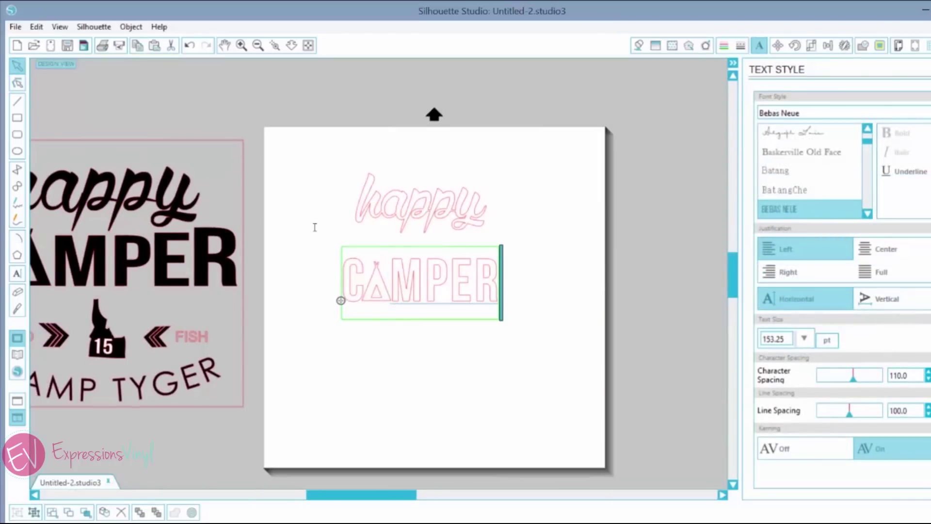
click(388, 330)
click(391, 301)
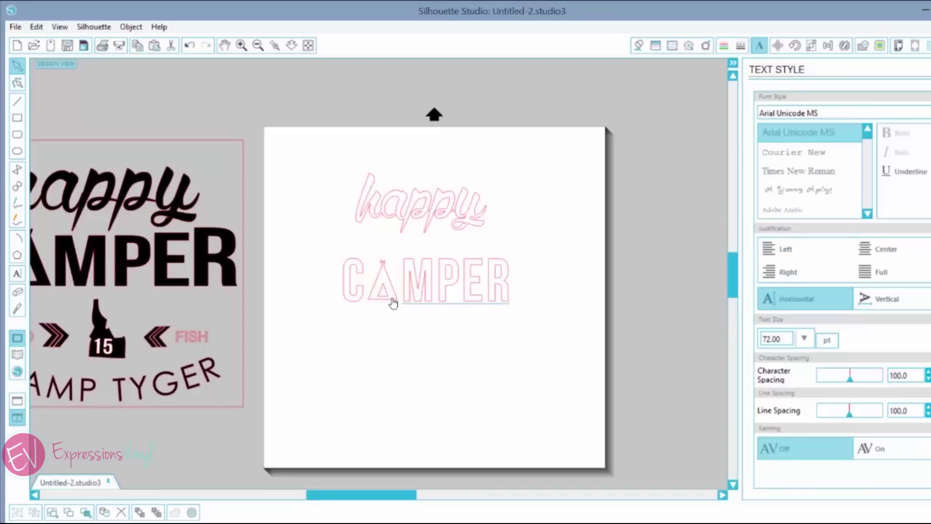
drag(393, 309, 283, 246)
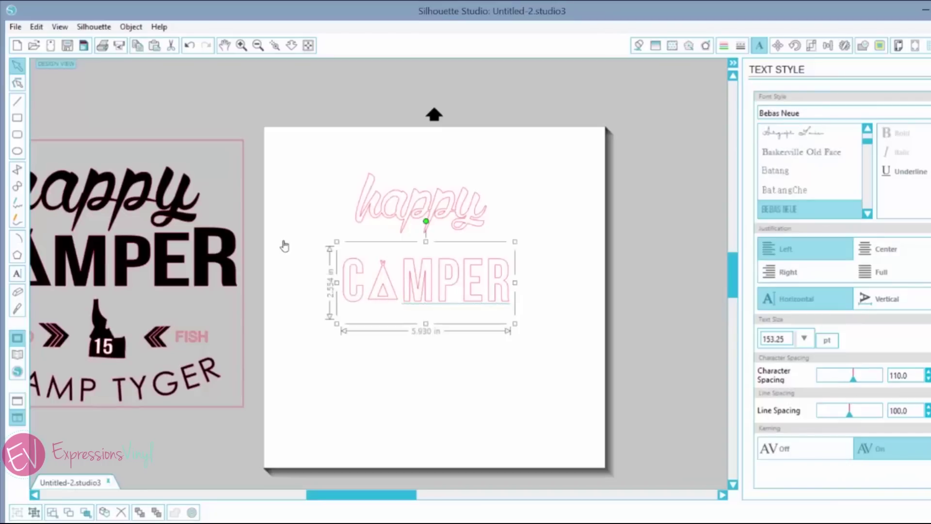
right_click(284, 247)
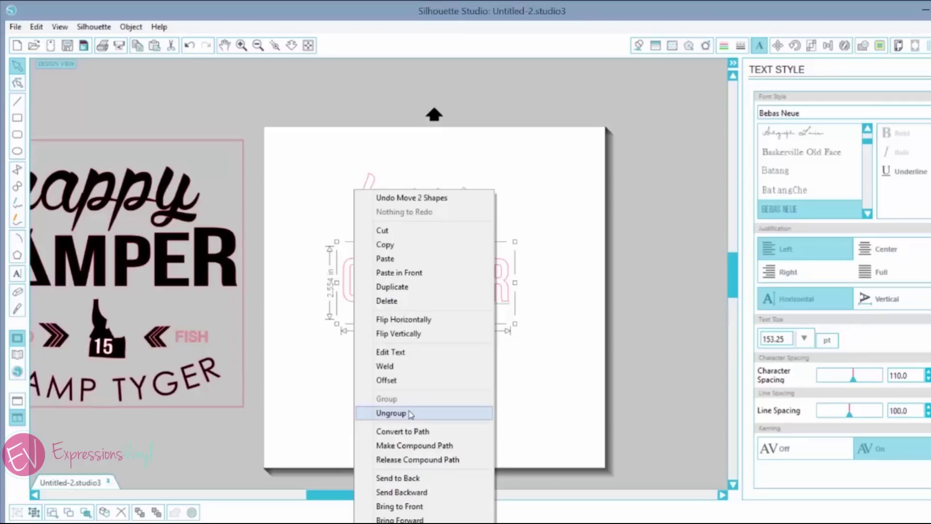
click(391, 413)
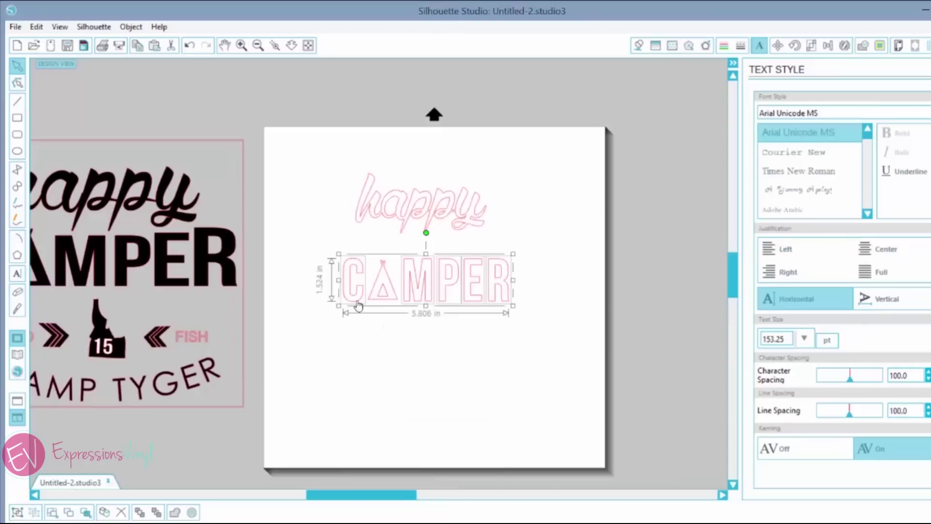
click(300, 272)
Step: Enlarge the letters C, ER and R of CAMPER
click(355, 291)
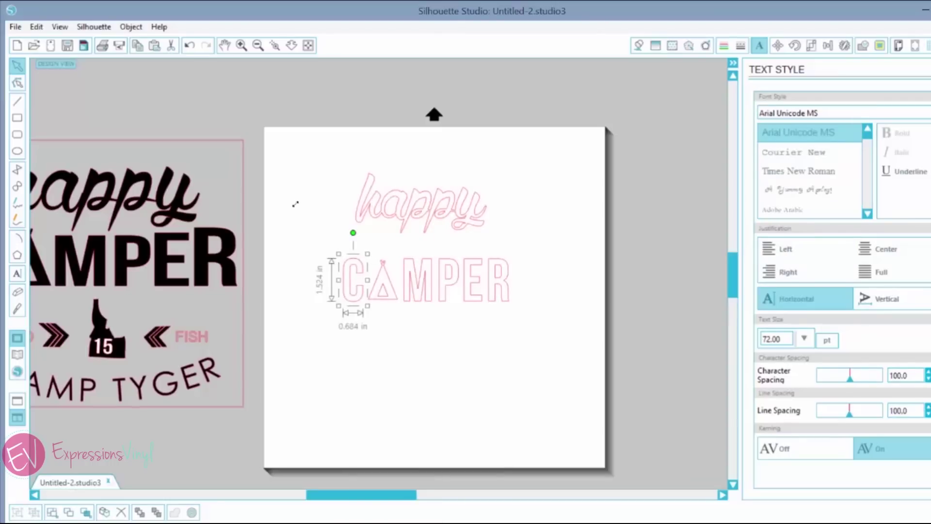
drag(338, 253, 338, 247)
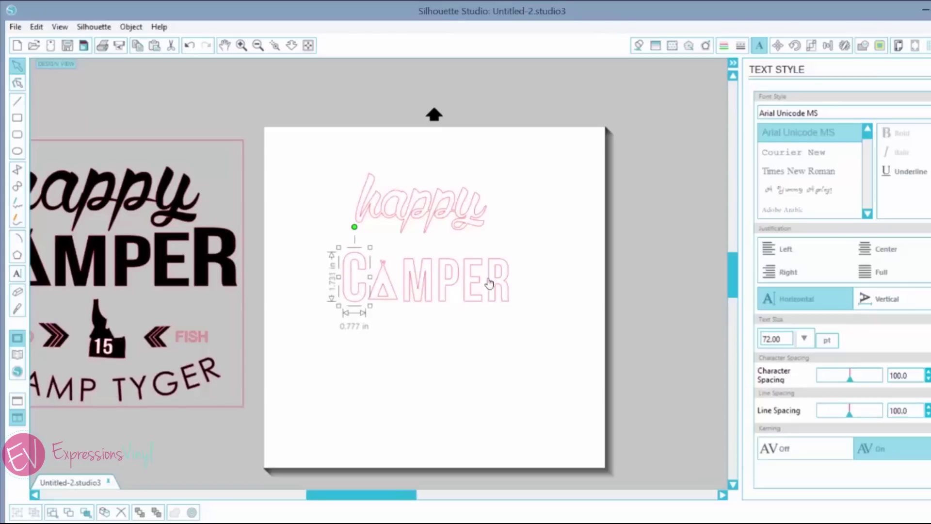
click(458, 280)
shift+click(486, 280)
drag(515, 255, 519, 250)
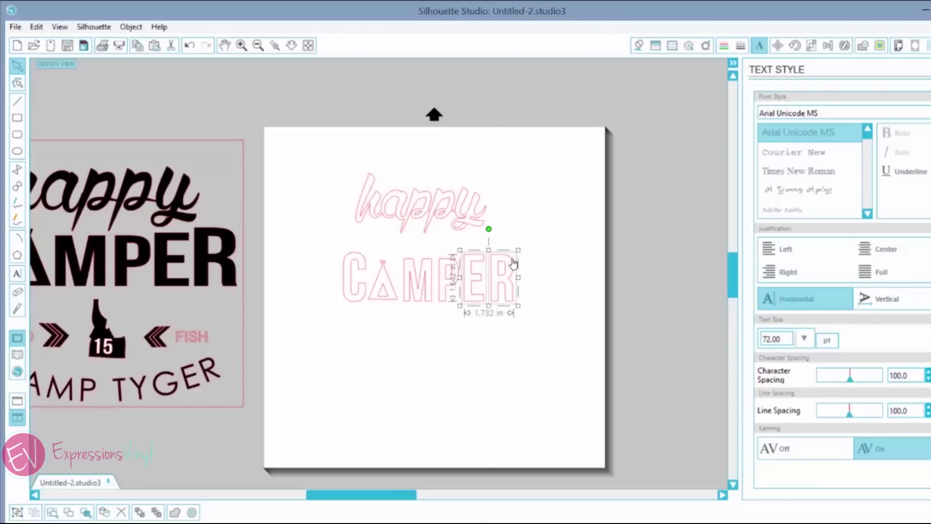
click(546, 248)
click(514, 266)
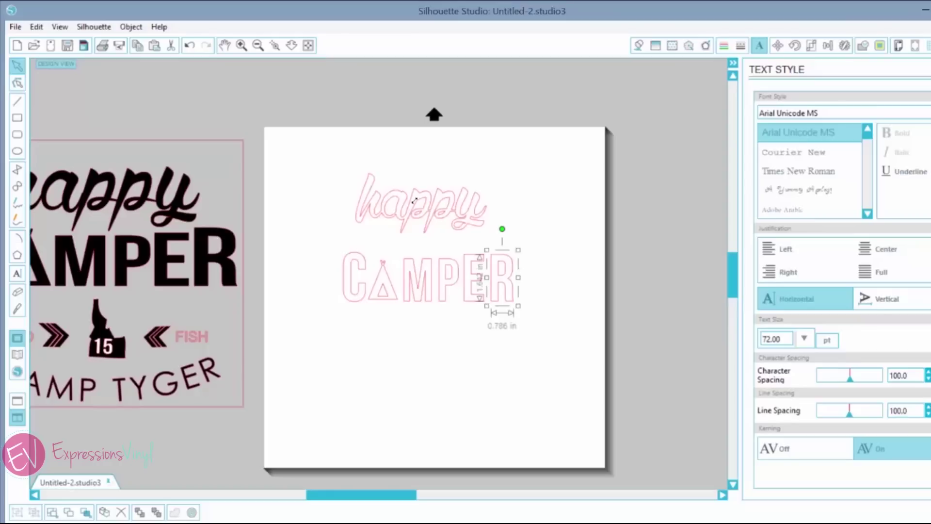
drag(518, 250, 522, 240)
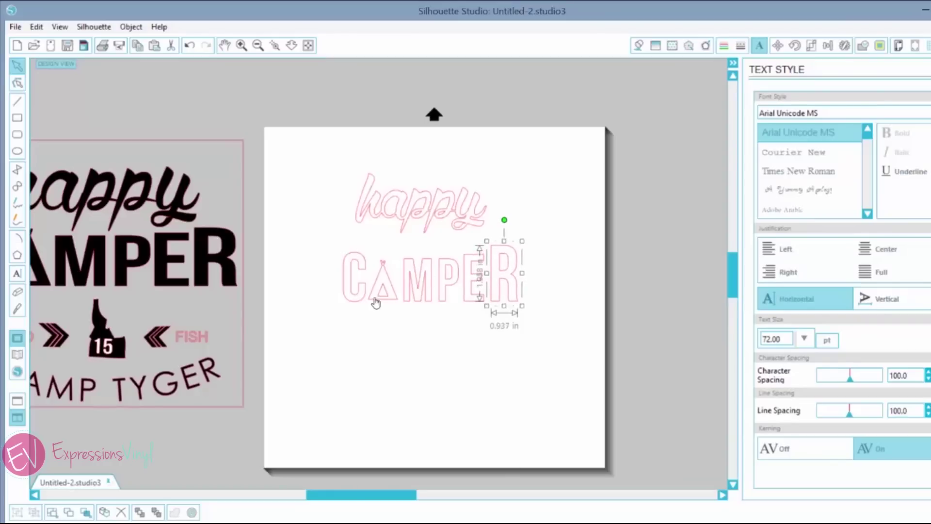
Step: Enlarge the teepee and C again, stretch the teepee taller, and turn kerning on
click(378, 295)
drag(402, 256, 407, 253)
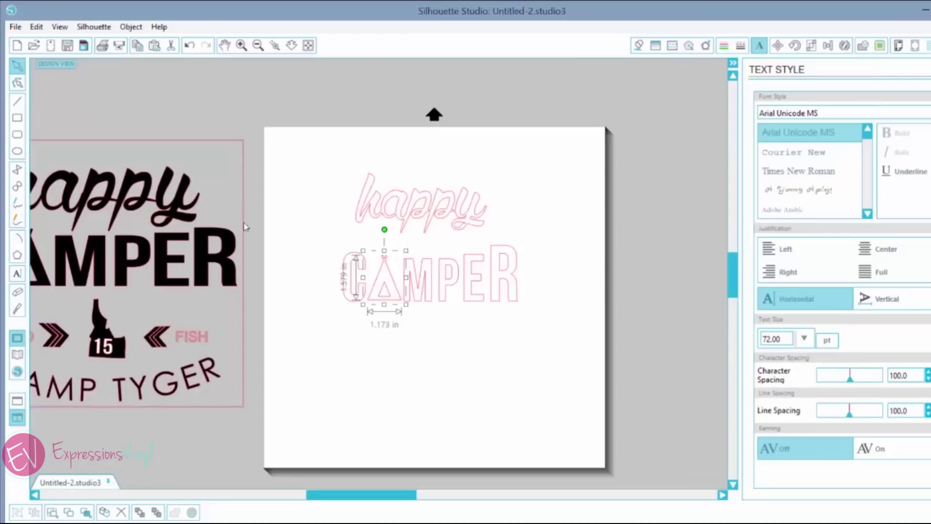
click(284, 211)
click(348, 255)
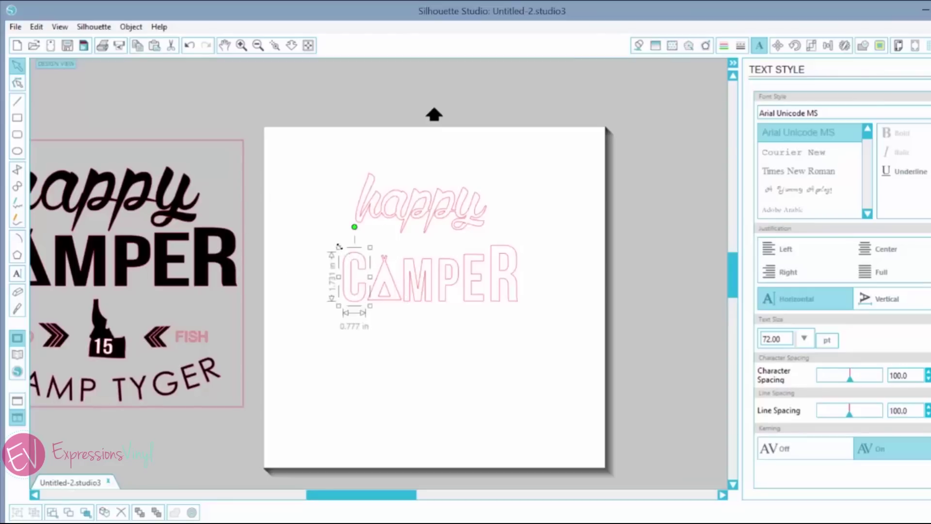
drag(339, 245, 336, 240)
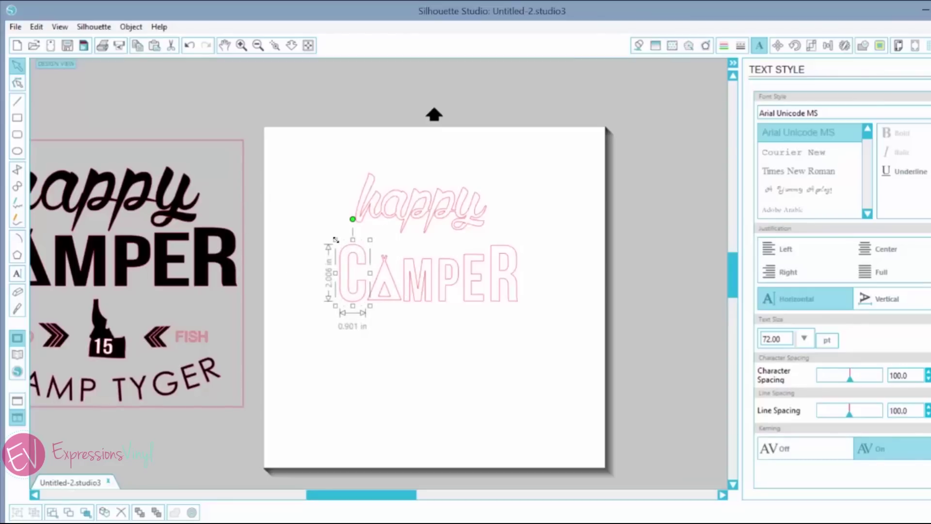
click(435, 350)
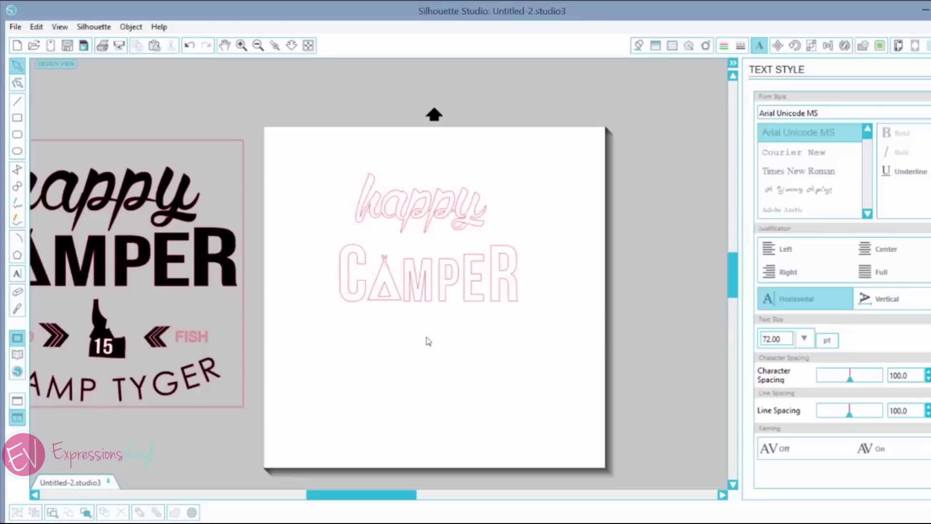
click(387, 263)
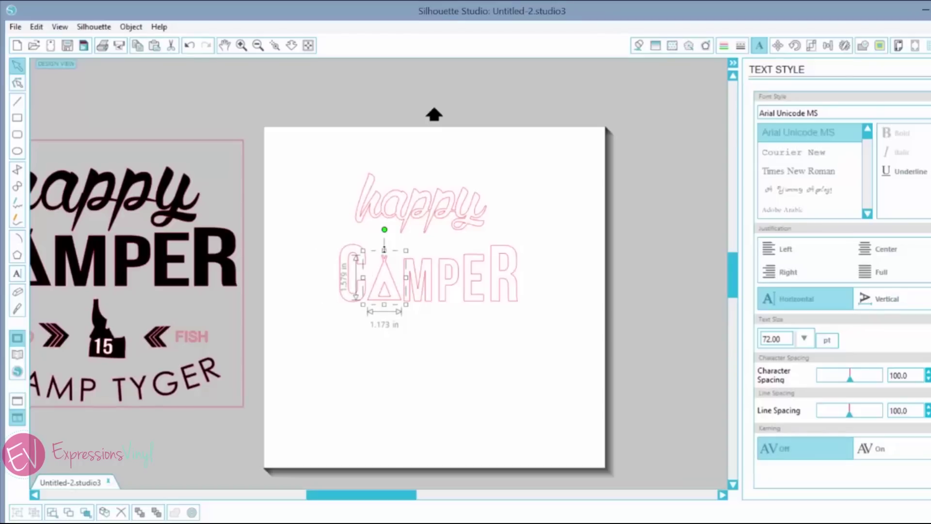
drag(385, 250, 384, 248)
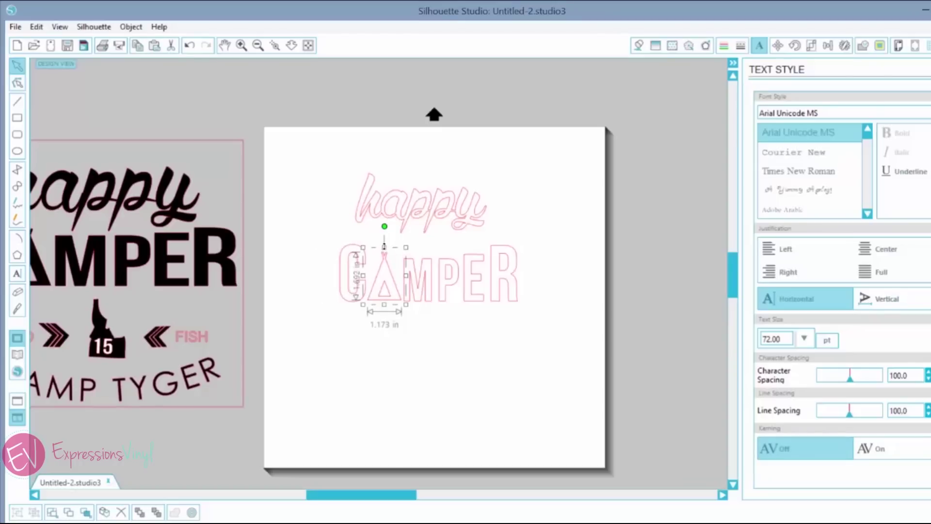
click(429, 309)
click(418, 281)
Step: Group the CAMPER letters, nudge the group up-left, and move happy down above it
click(549, 317)
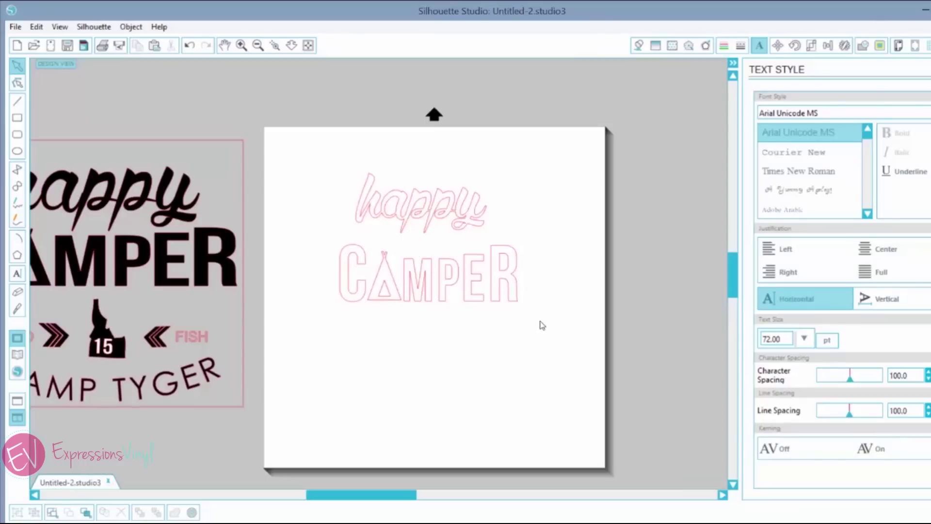
drag(540, 321, 306, 245)
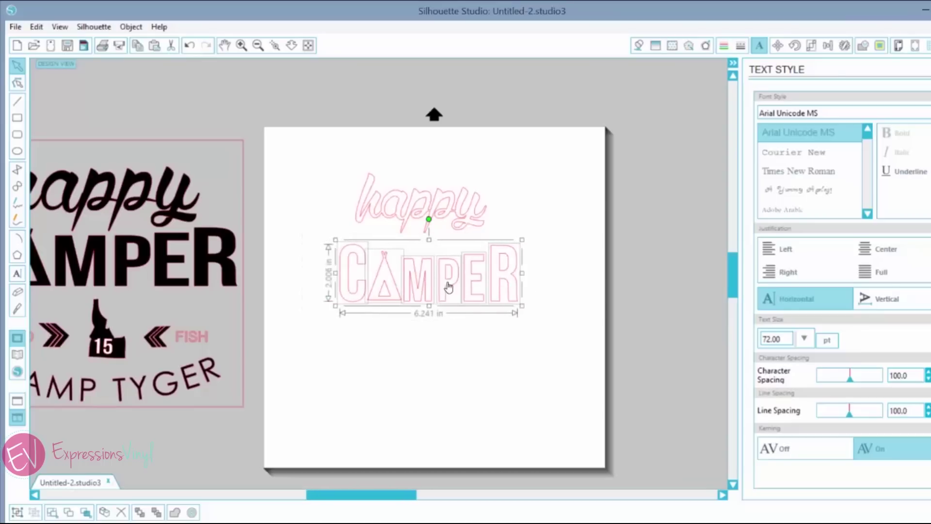
right_click(448, 288)
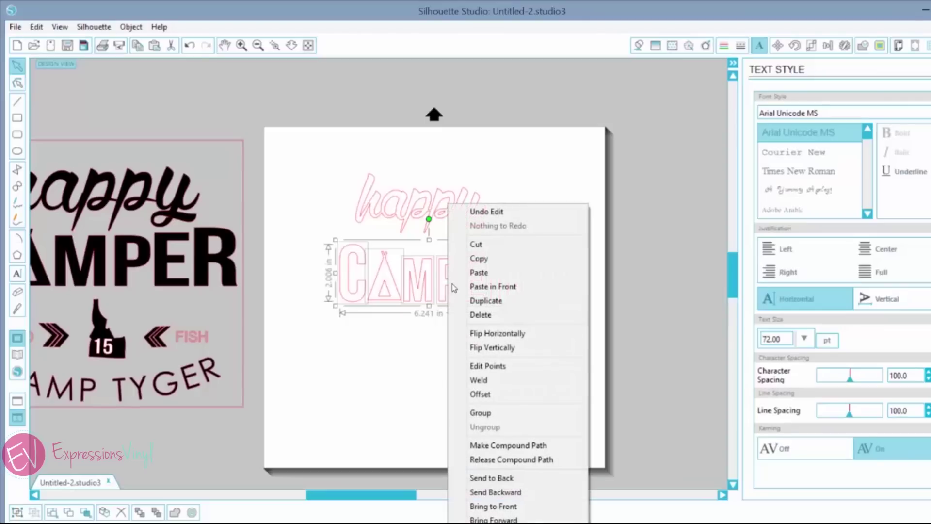
click(480, 412)
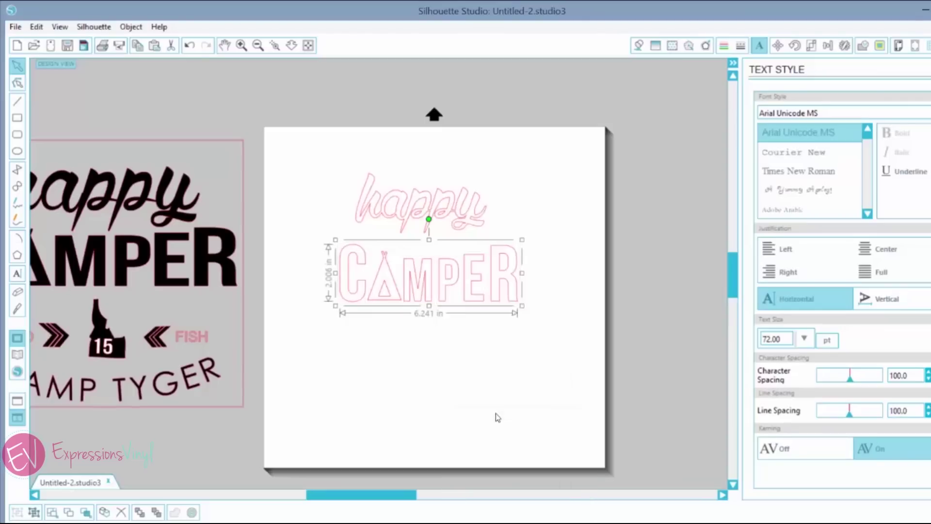
drag(451, 293, 446, 285)
drag(469, 240, 469, 240)
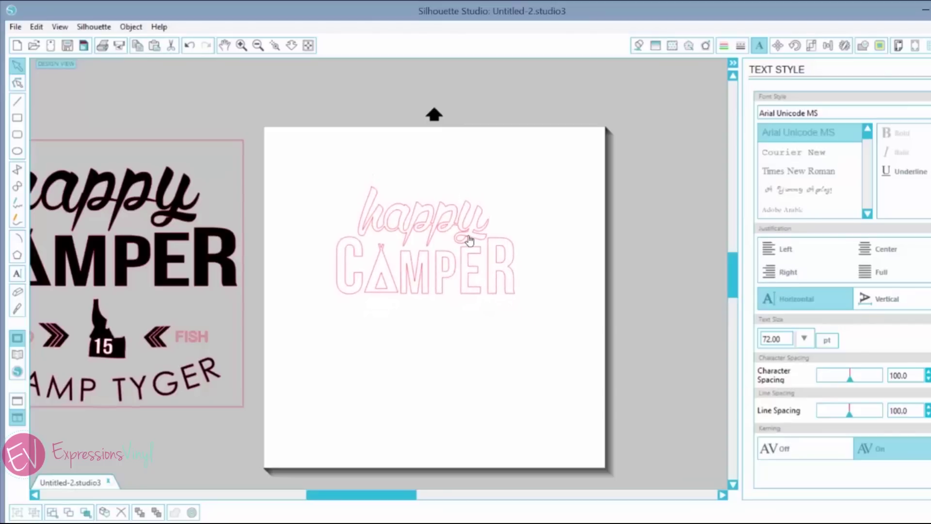
click(564, 255)
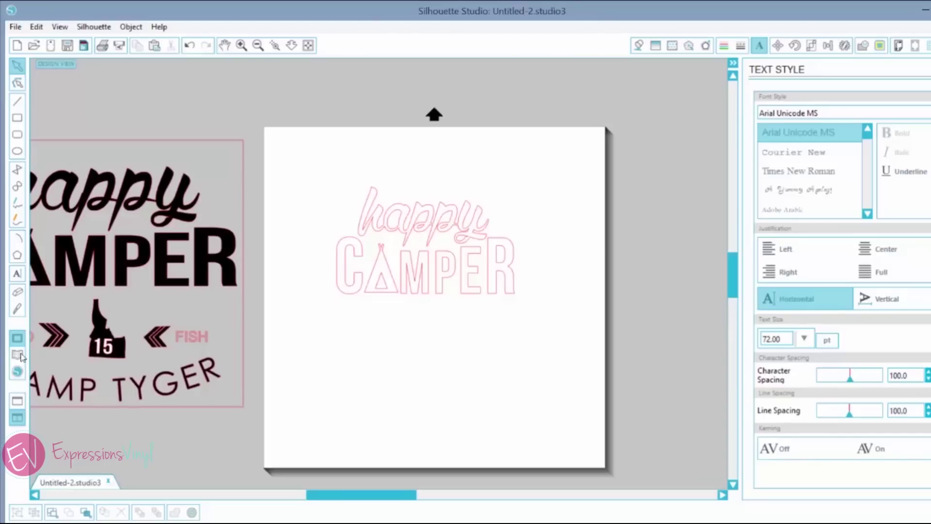
Step: Search the library for 'sta' and insert the us states design
click(17, 357)
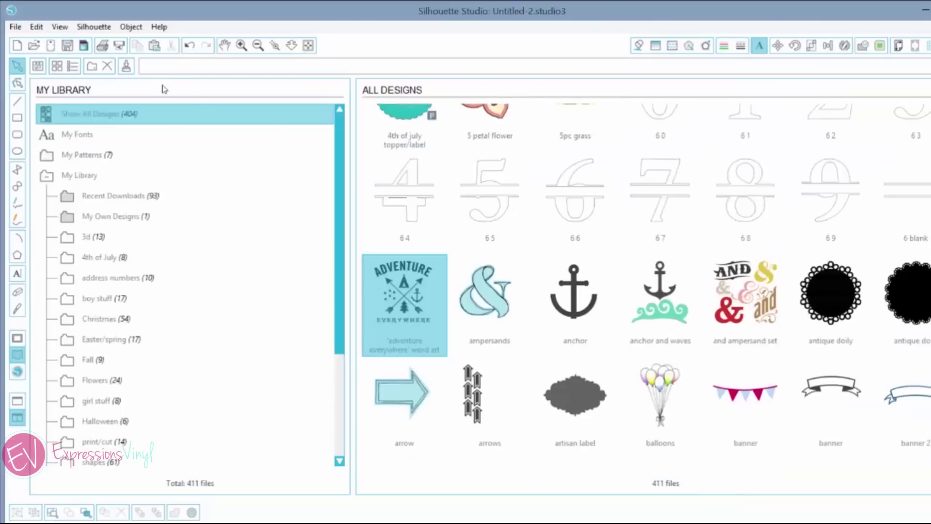
text(ST)
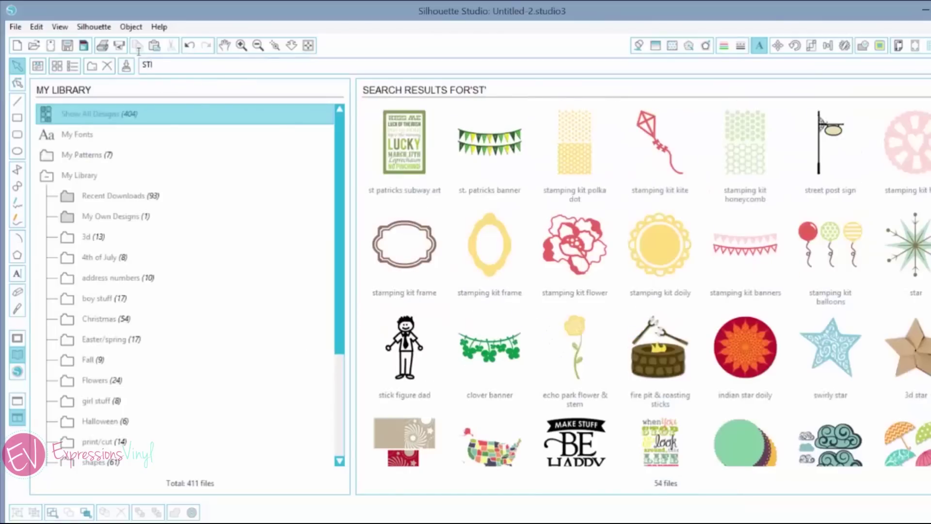
text(E)
key(BackSpace)
text(A)
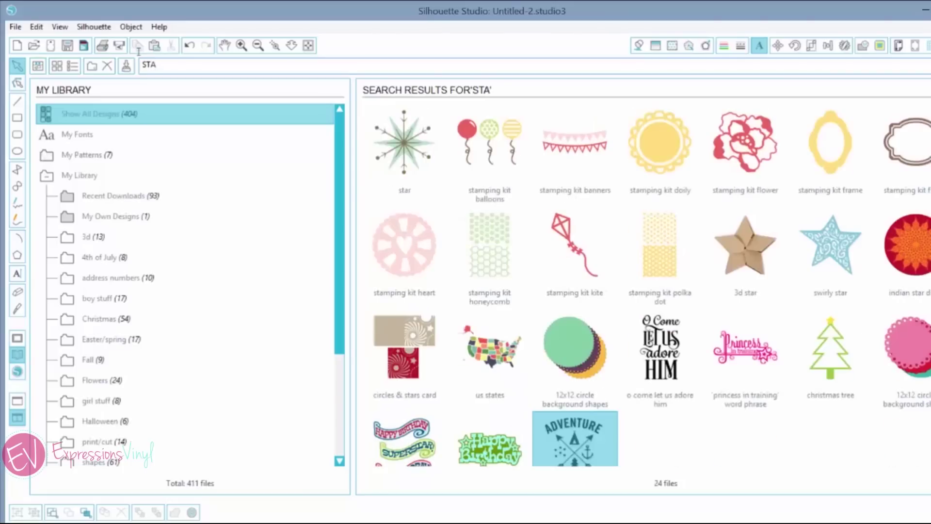
double_click(490, 350)
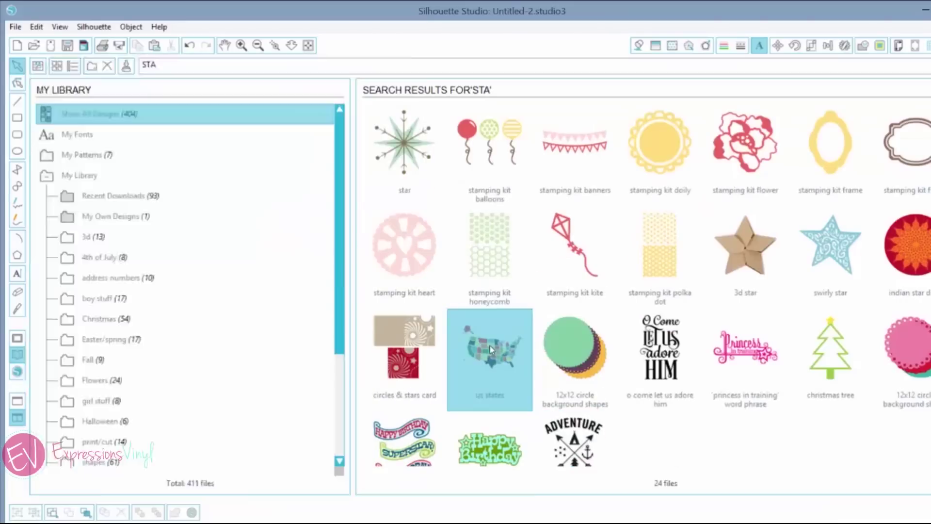
Step: Ungroup the US map beside the page, move Idaho below CAMPER, and delete the other states
mouse_move(530, 355)
mouse_down()
mouse_move(911, 355)
mouse_move(793, 315)
mouse_up()
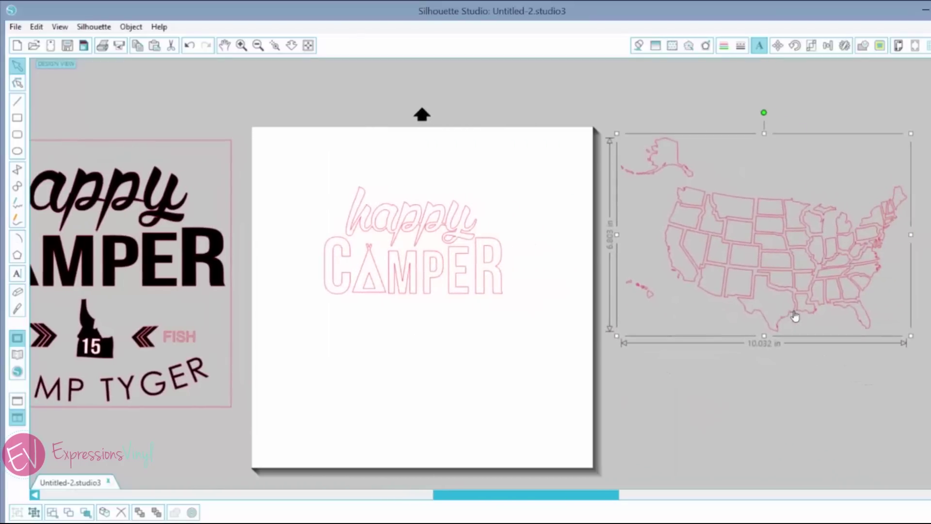
right_click(751, 218)
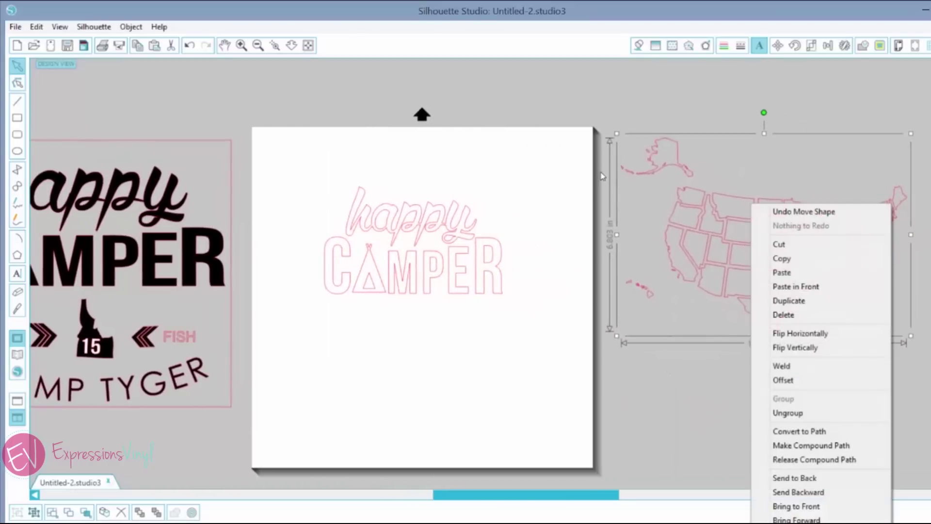
click(800, 416)
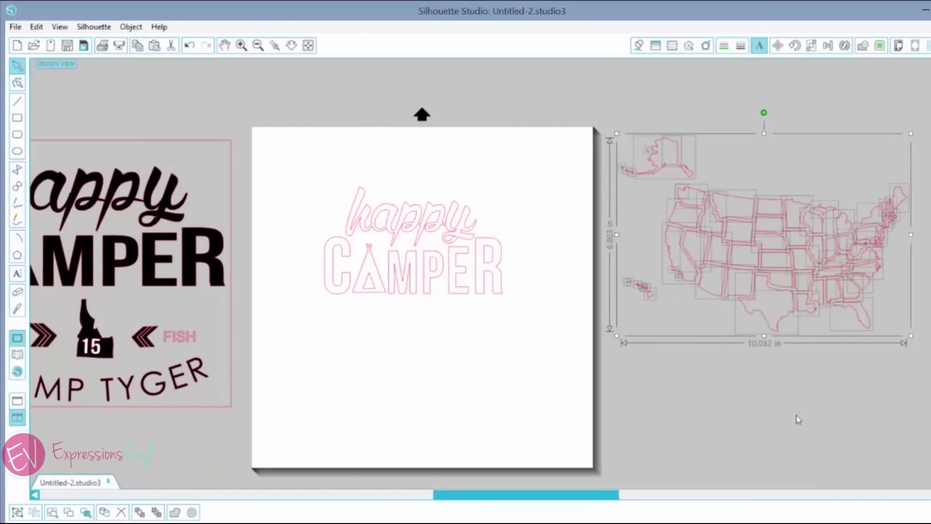
click(748, 284)
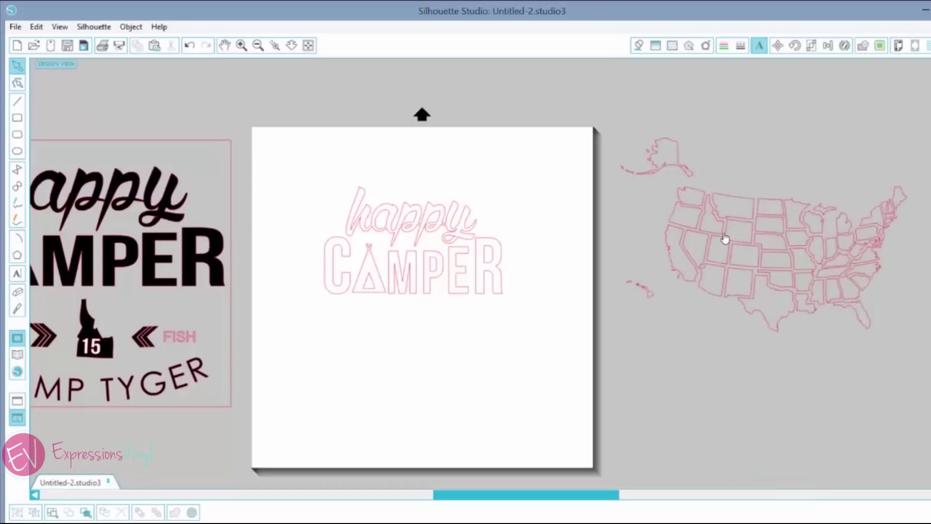
mouse_move(700, 241)
mouse_down()
mouse_move(425, 331)
mouse_move(418, 342)
mouse_up()
click(419, 341)
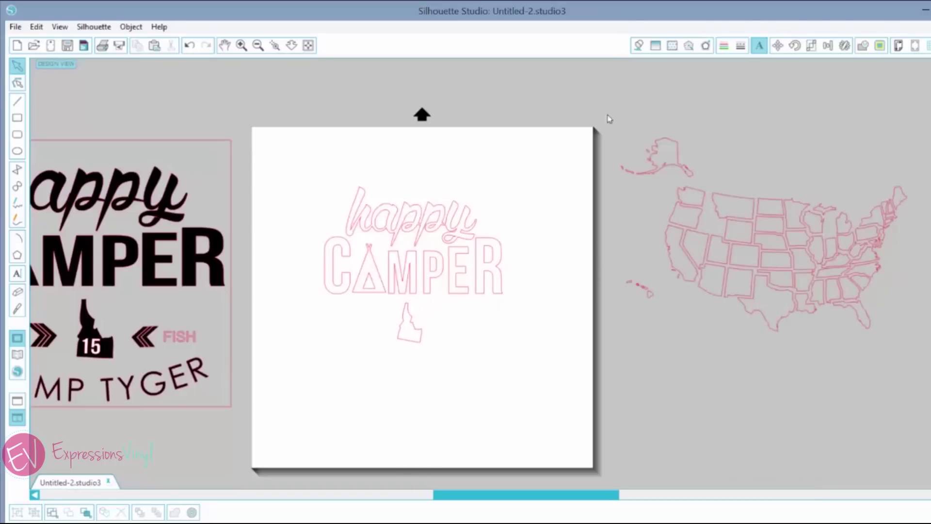
drag(613, 126, 782, 324)
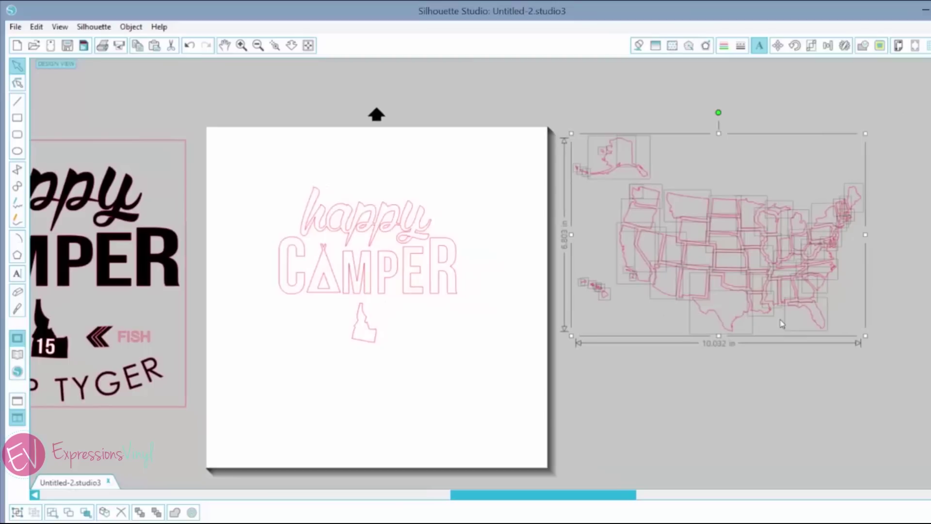
key(Delete)
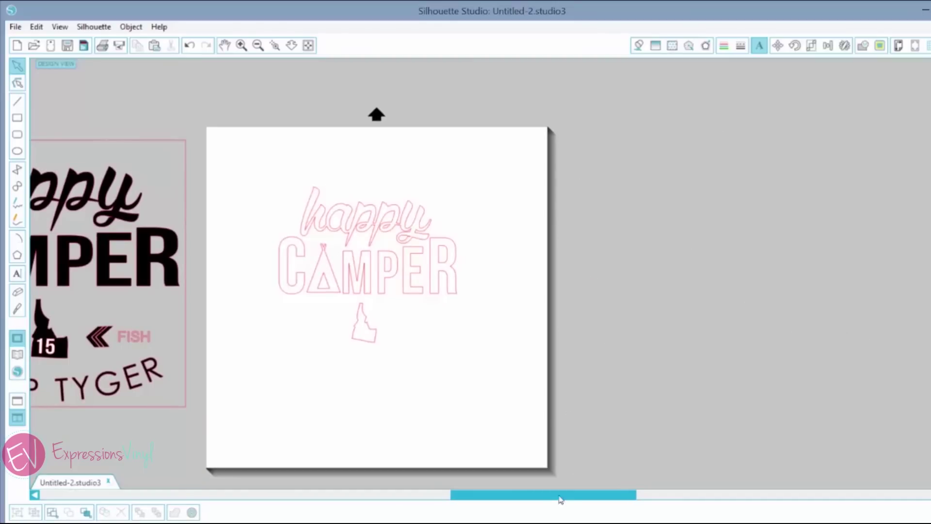
drag(560, 499, 494, 494)
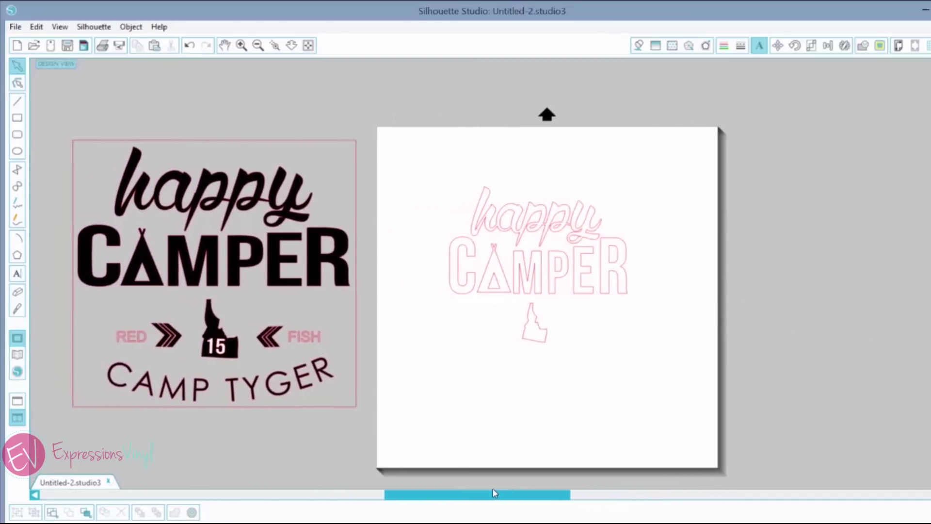
Step: Straighten the Idaho outline with a slight rotation and shift it right under CAMPER
click(539, 331)
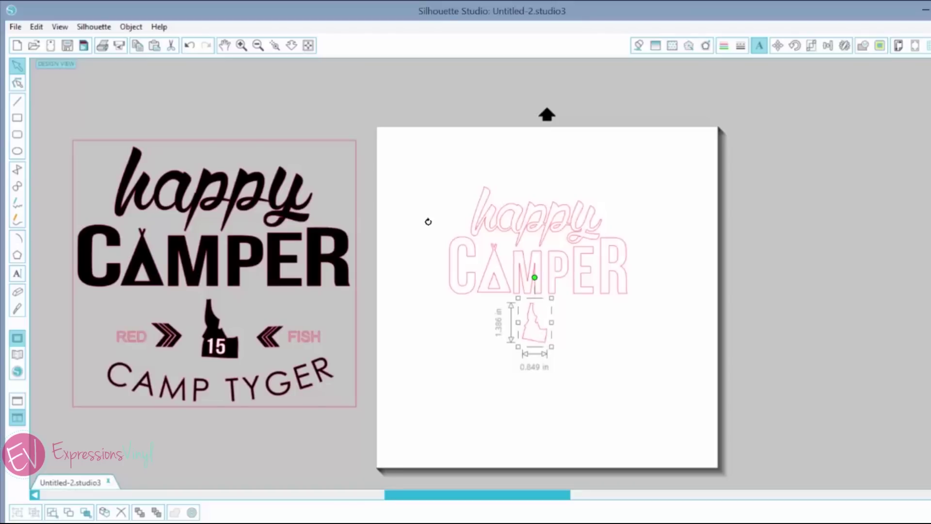
drag(534, 278, 528, 278)
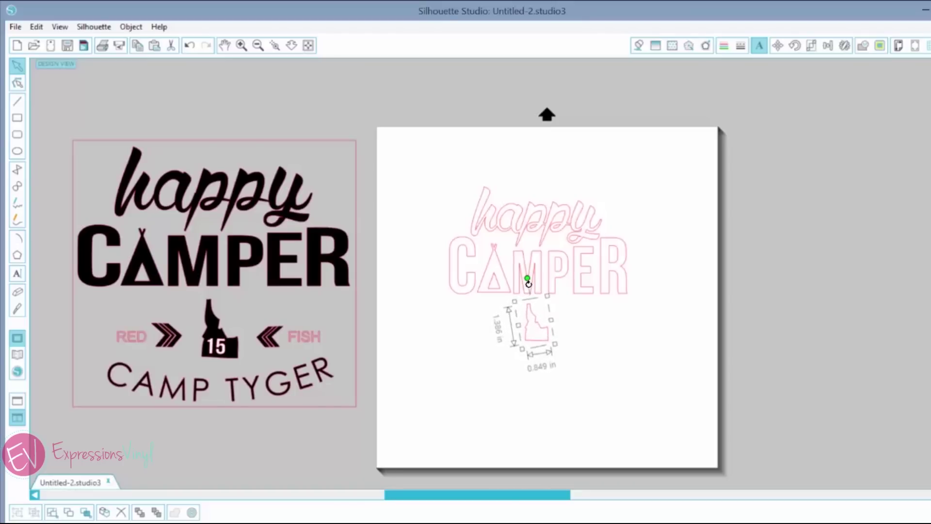
mouse_move(533, 344)
mouse_down()
mouse_move(540, 350)
mouse_move(521, 359)
mouse_move(540, 353)
mouse_up()
click(591, 362)
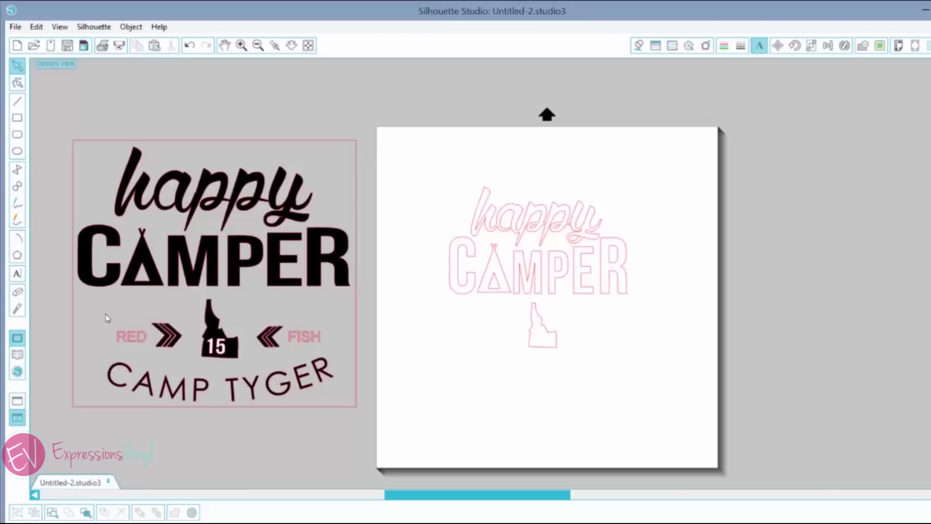
Step: Add CAMP TYGER text with wider character spacing and place it beneath Idaho
click(17, 274)
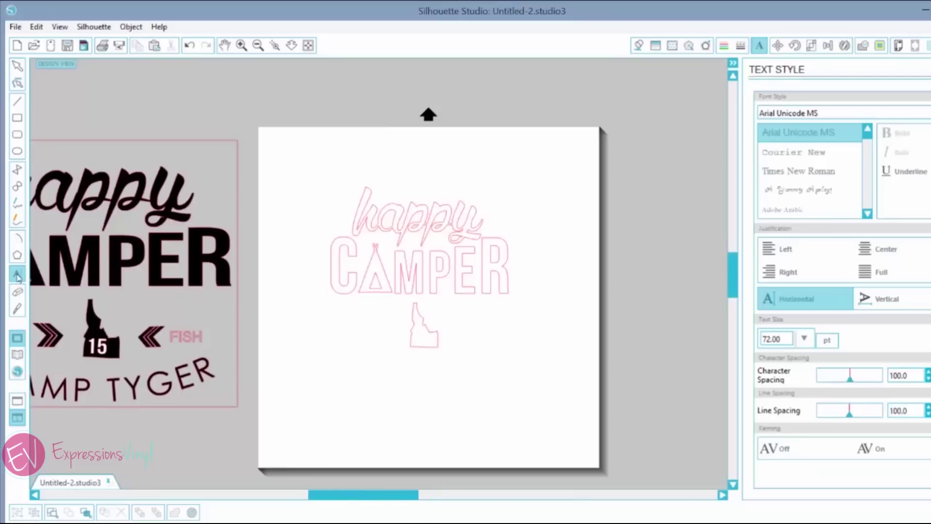
click(377, 387)
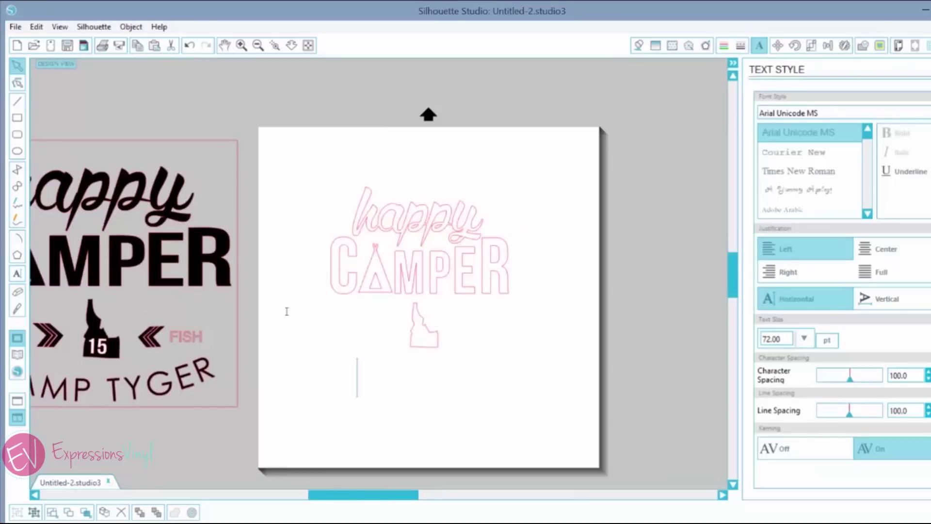
text(CAMP T)
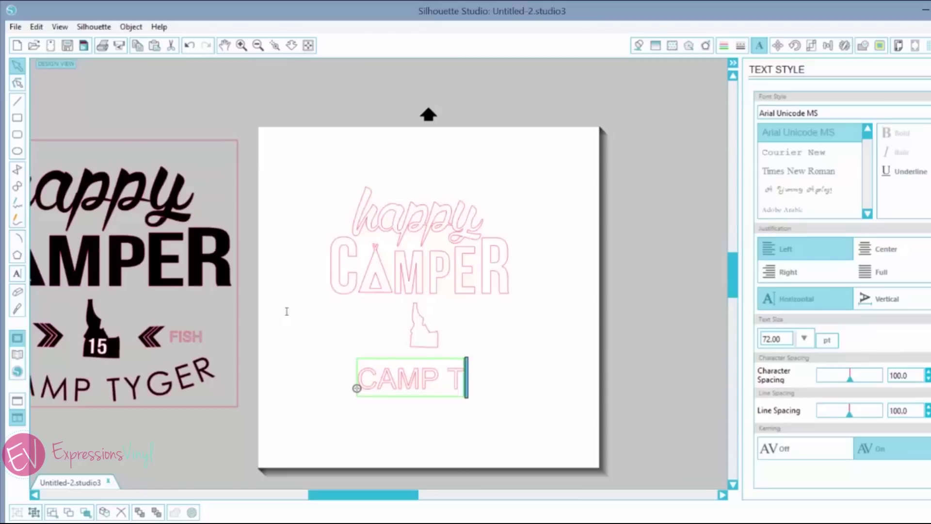
text(YGER)
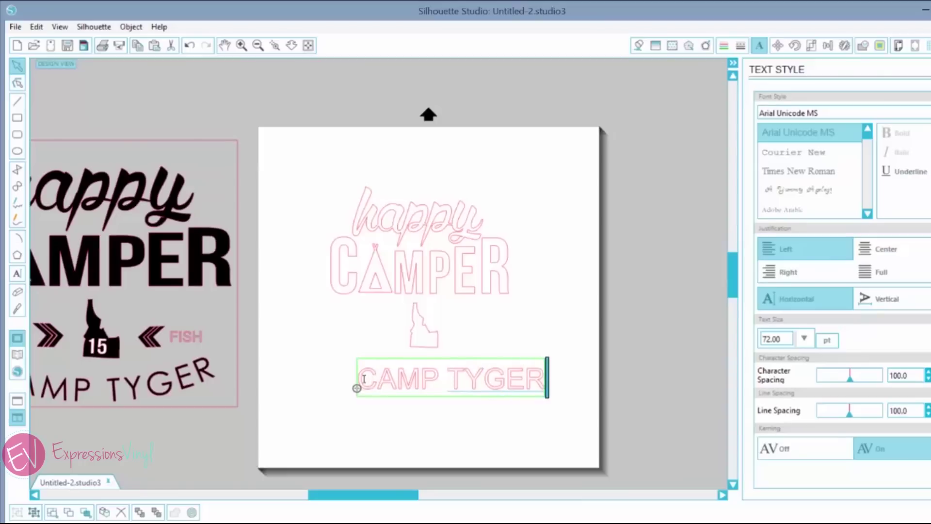
drag(363, 378, 538, 379)
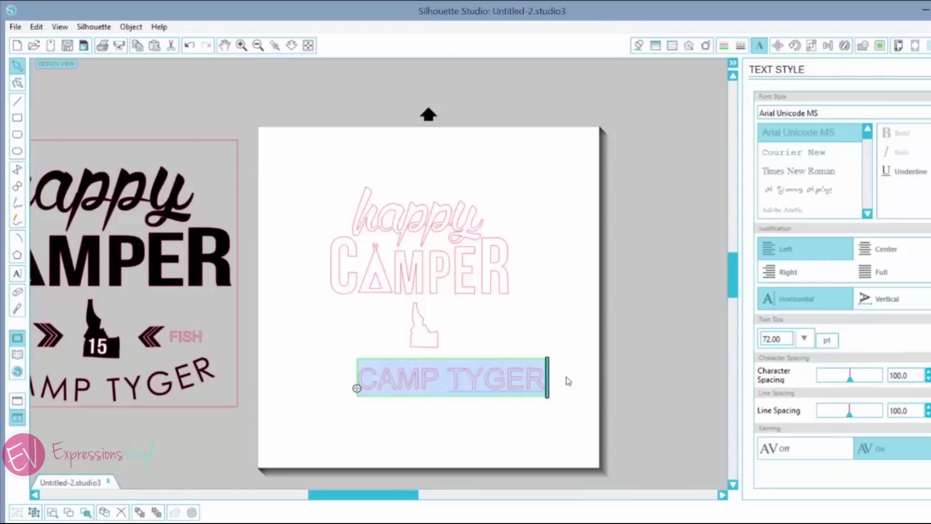
double_click(905, 375)
text(135)
key(Return)
click(483, 405)
drag(493, 385, 447, 389)
click(108, 281)
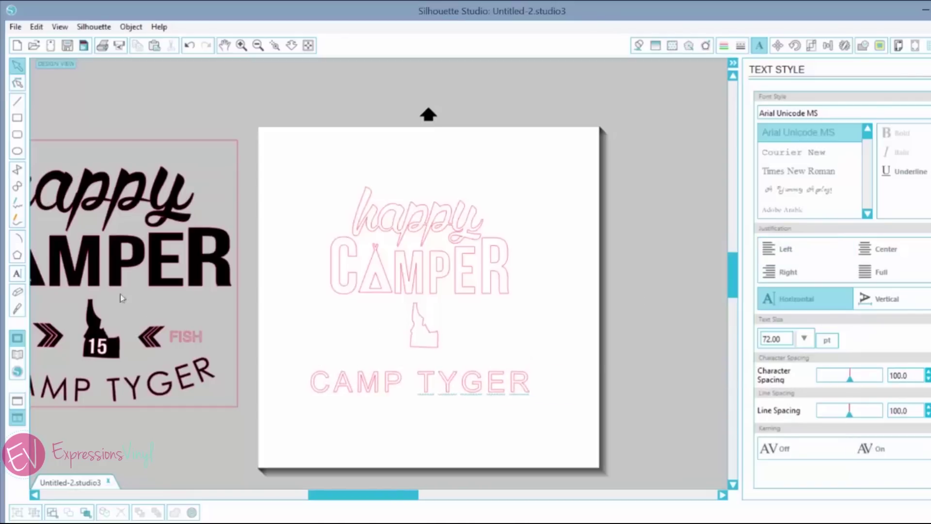
Step: Draw an ellipse right of the page and stretch it into a wide oval
click(18, 151)
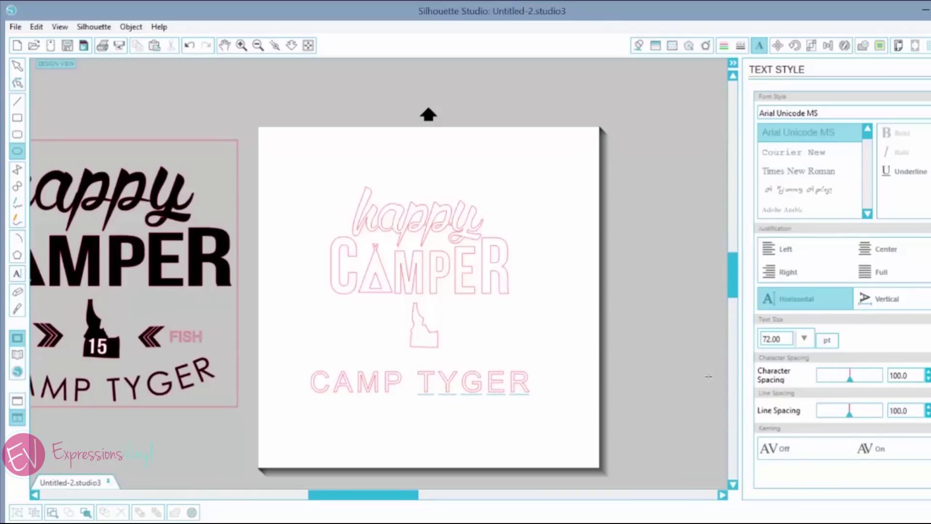
drag(688, 404, 551, 267)
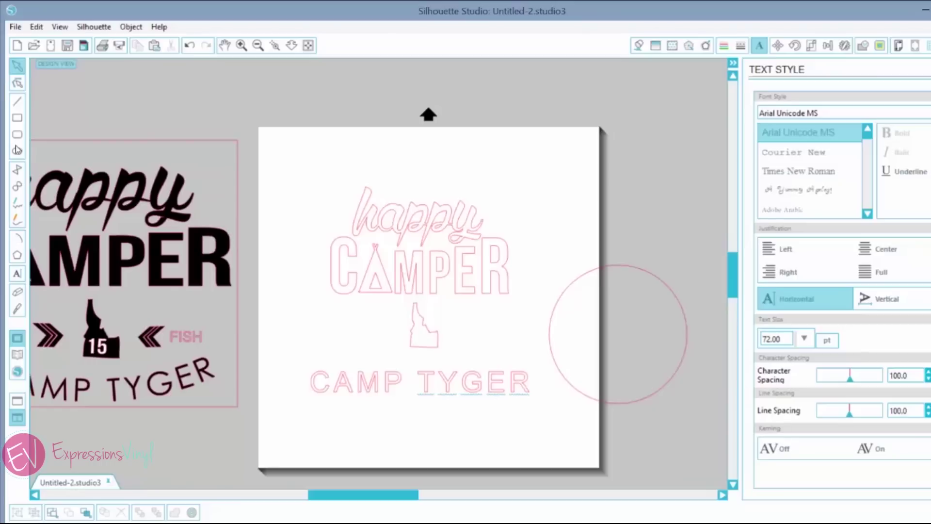
click(691, 308)
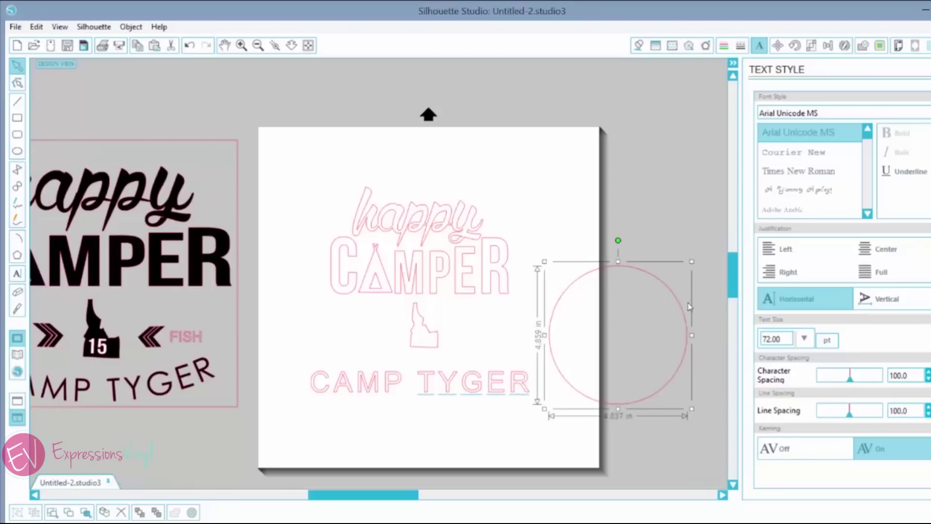
drag(692, 335, 714, 332)
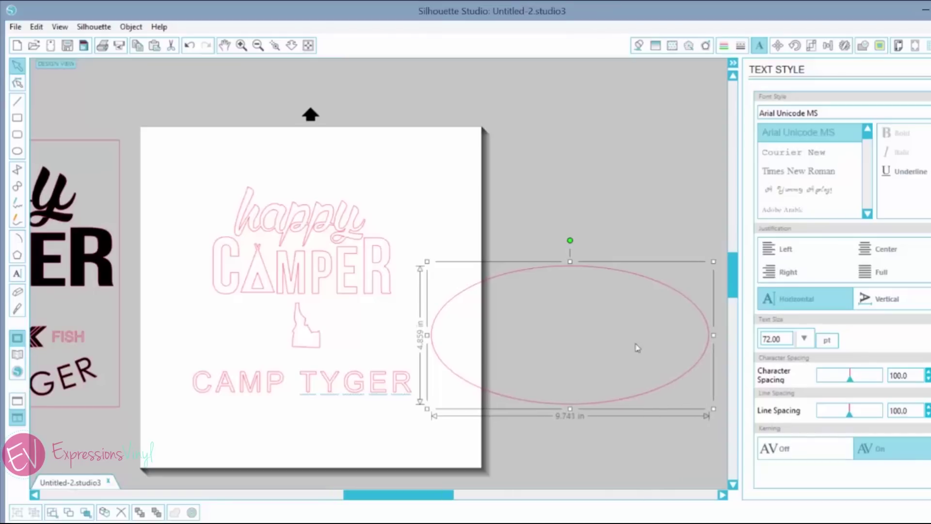
click(515, 432)
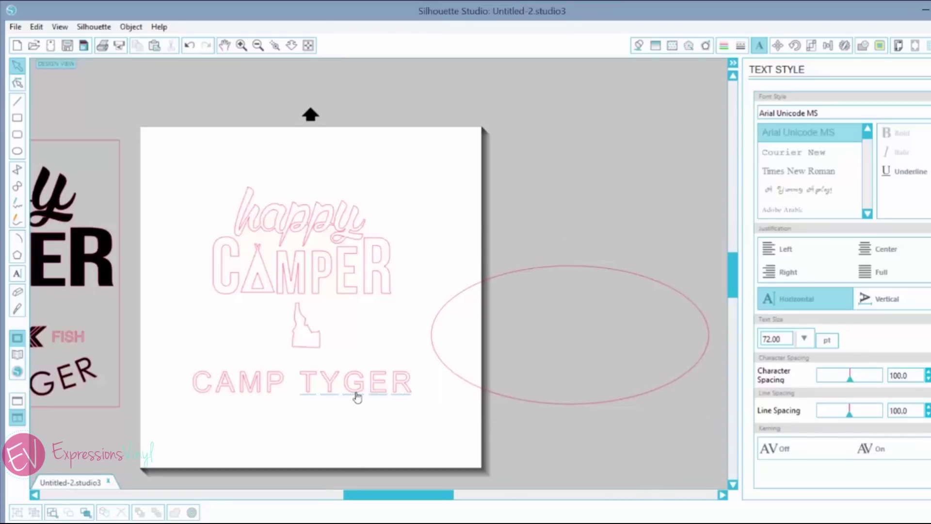
Step: Attach CAMP TYGER to the oval outline and set it along the bottom edge
click(356, 396)
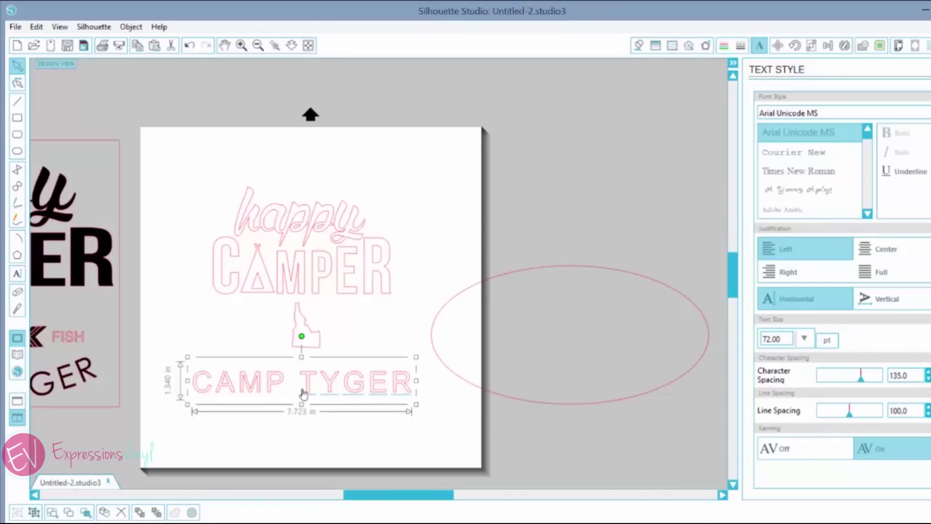
double_click(194, 385)
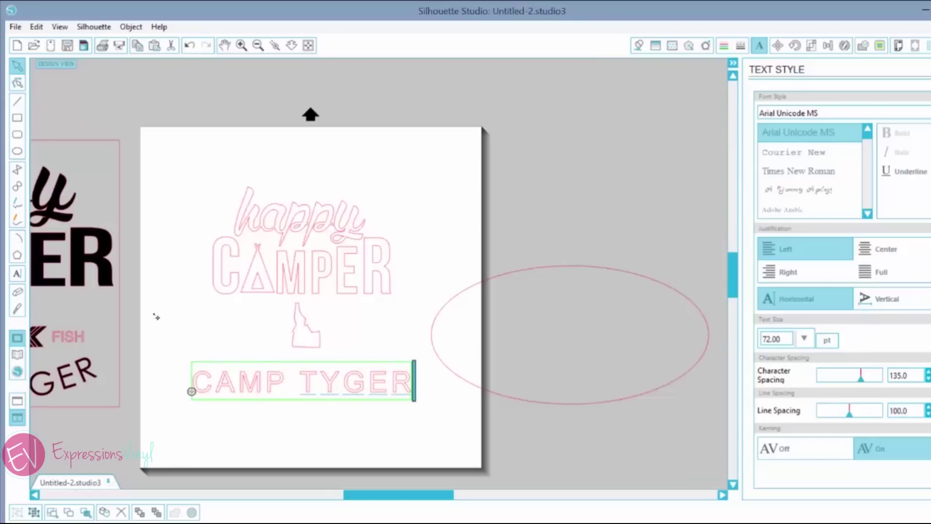
drag(192, 391, 426, 346)
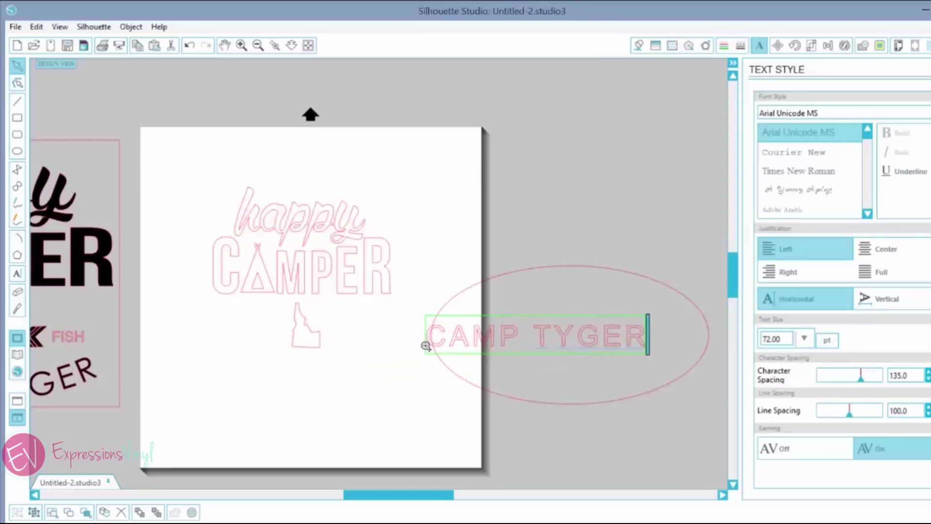
mouse_move(426, 346)
mouse_down()
mouse_move(562, 411)
mouse_move(474, 384)
mouse_move(468, 325)
mouse_move(424, 392)
mouse_move(394, 379)
mouse_up()
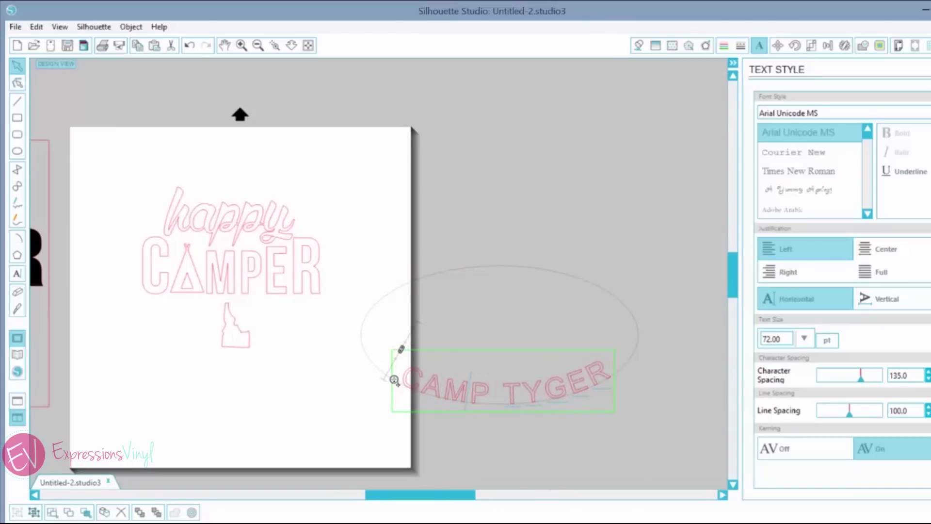
click(525, 438)
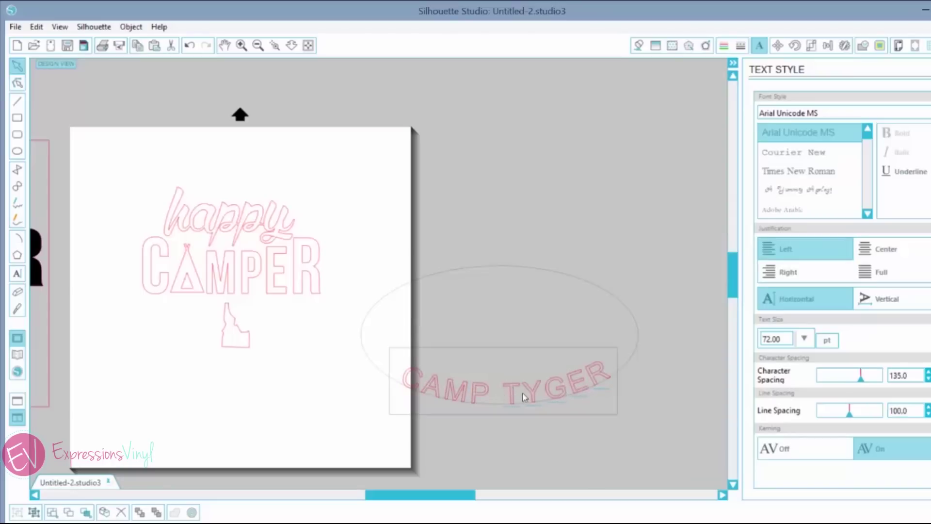
double_click(517, 397)
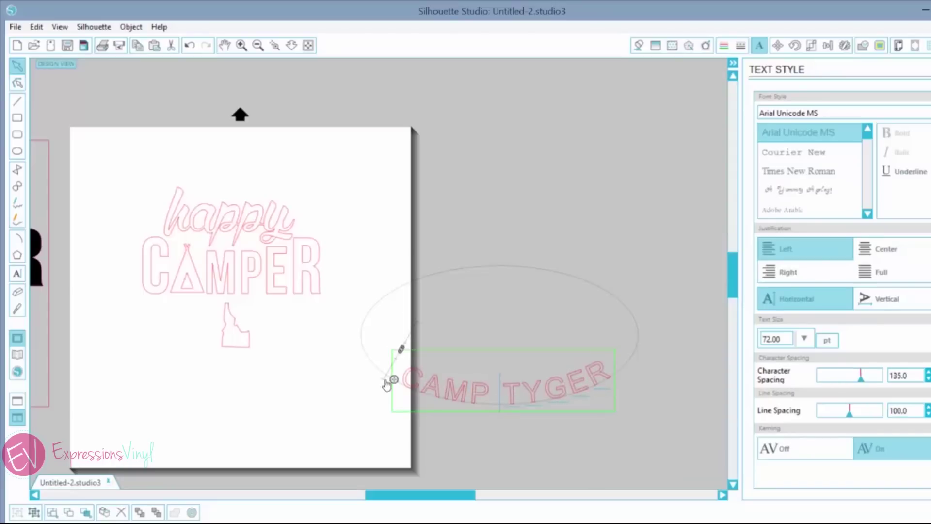
mouse_move(393, 380)
mouse_down()
mouse_move(413, 386)
mouse_move(398, 380)
mouse_up()
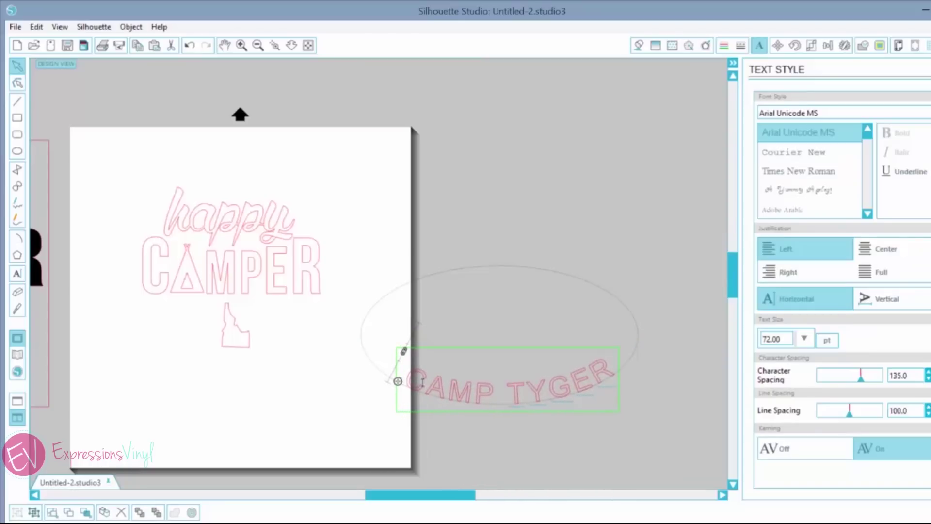
click(384, 308)
Step: Move the oval with its curved CAMP TYGER text onto the page below Idaho
click(430, 283)
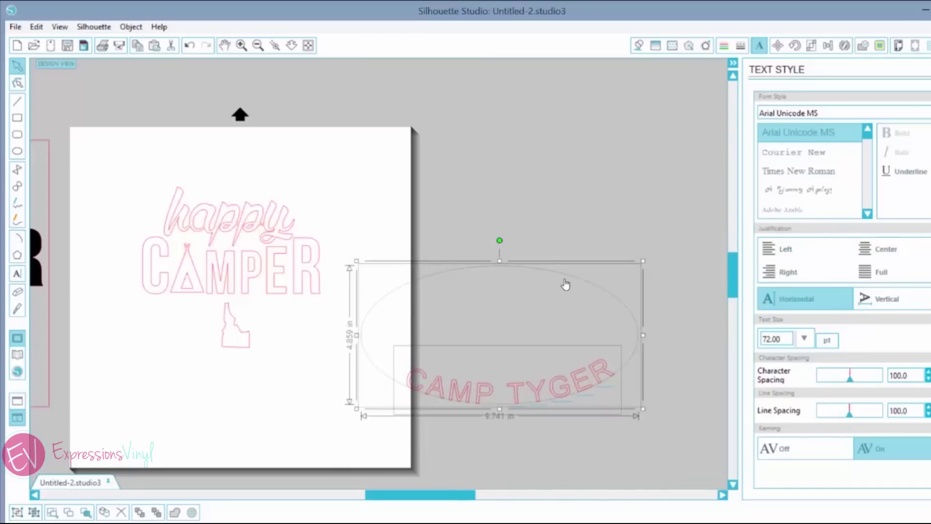
drag(551, 280, 298, 257)
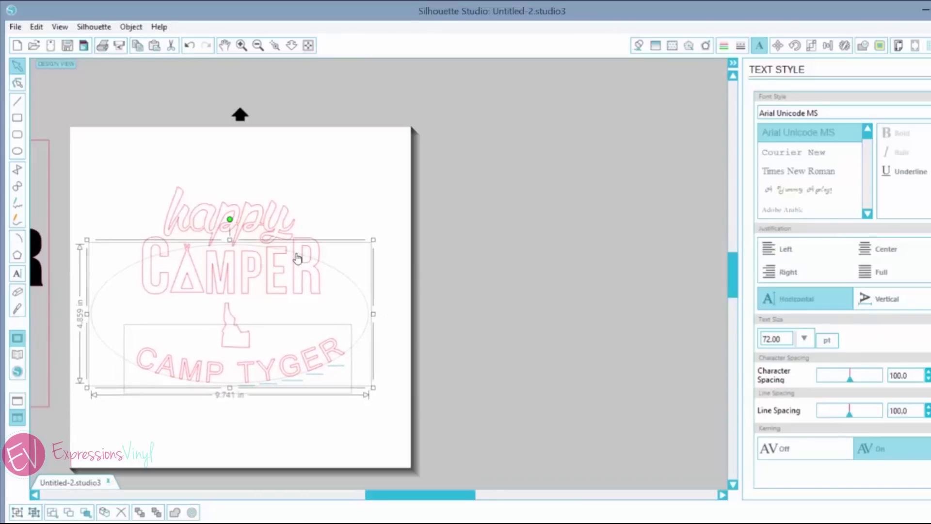
click(422, 342)
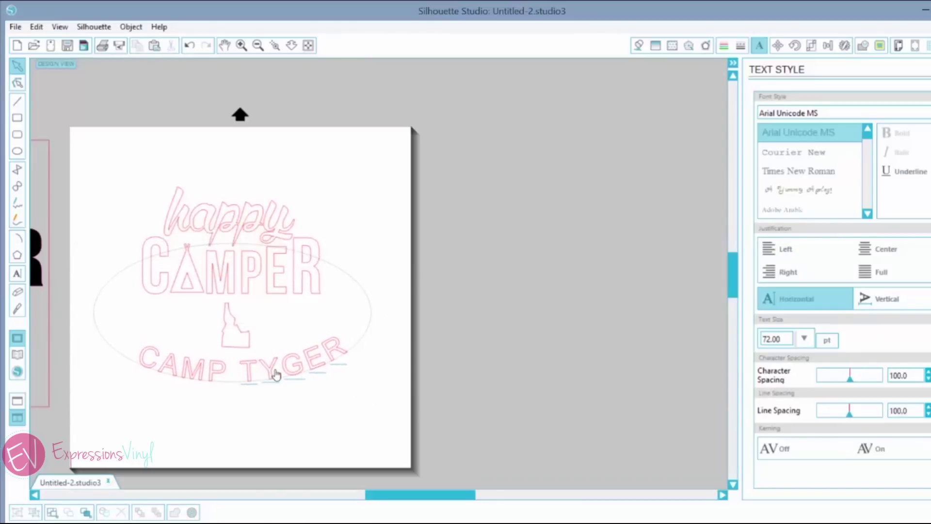
click(276, 375)
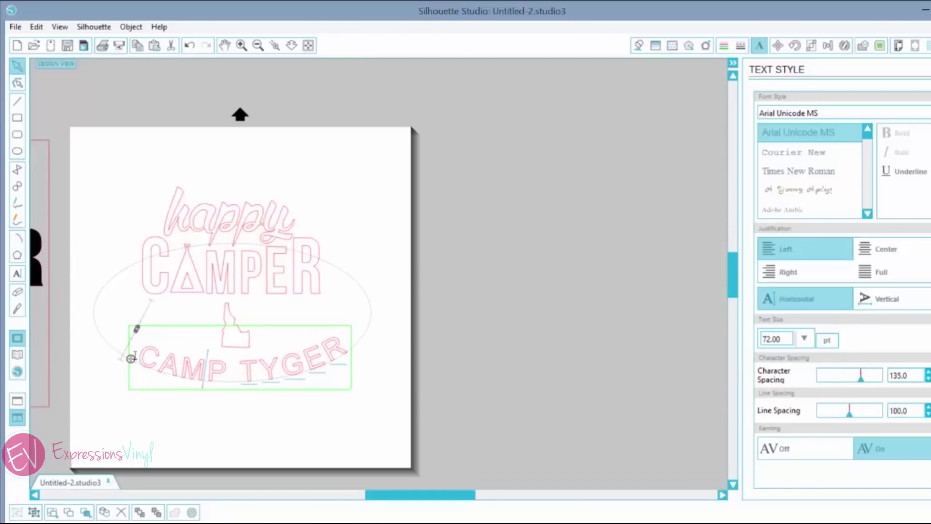
click(103, 291)
click(122, 359)
double_click(139, 360)
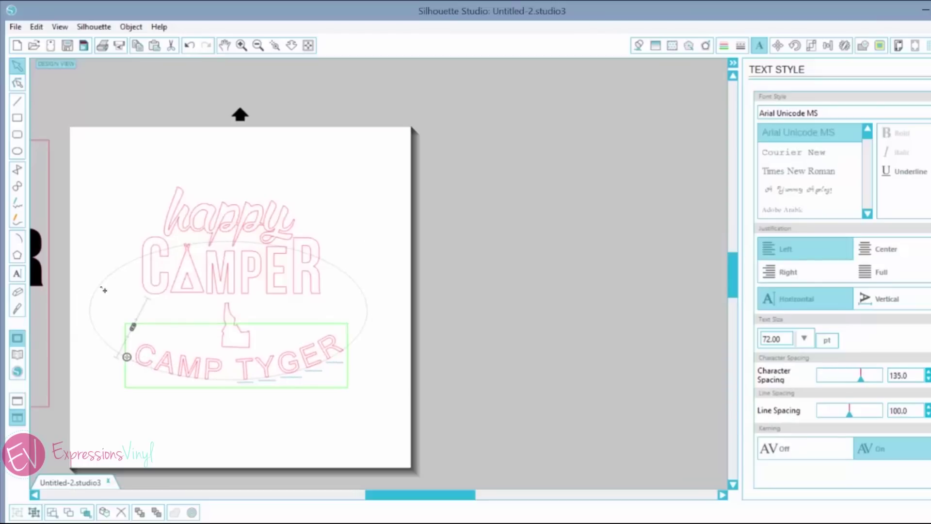
drag(125, 356, 123, 356)
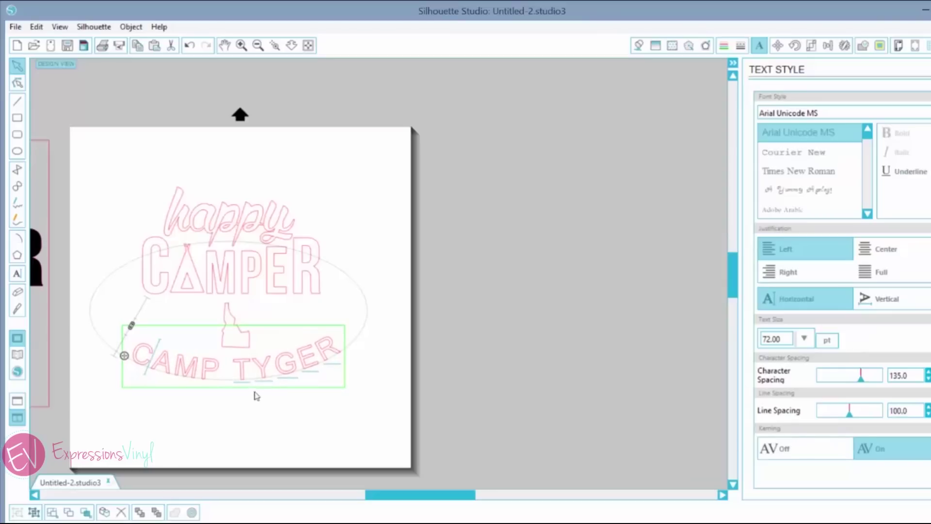
Step: Set CAMP TYGER character spacing to 125 and slide it along the oval
drag(131, 353, 331, 342)
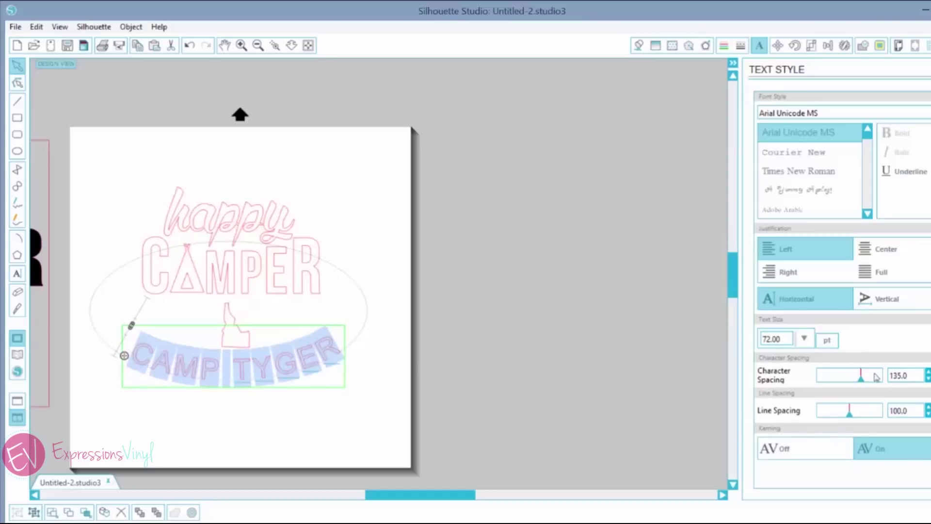
double_click(906, 375)
text(135)
key(Return)
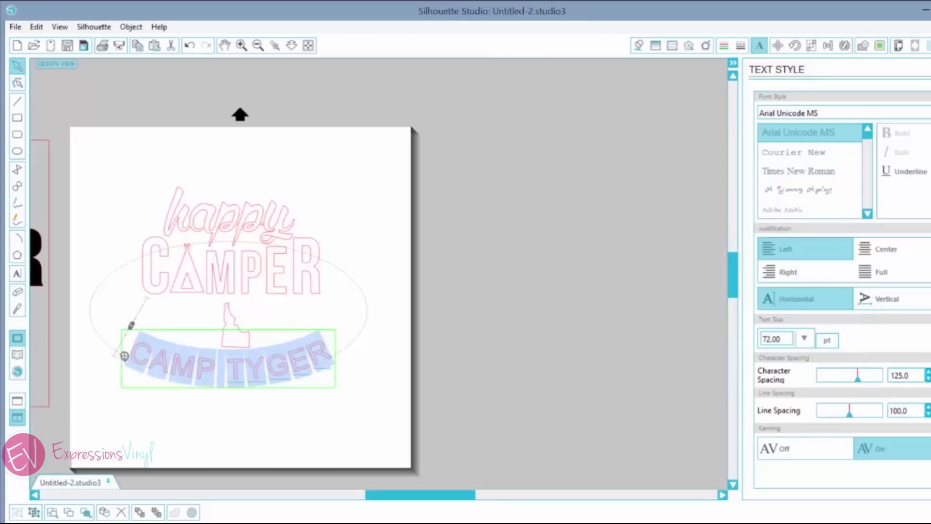
drag(125, 355, 128, 358)
Step: Convert the curved CAMP TYGER text to a path, then delete the oval
click(276, 340)
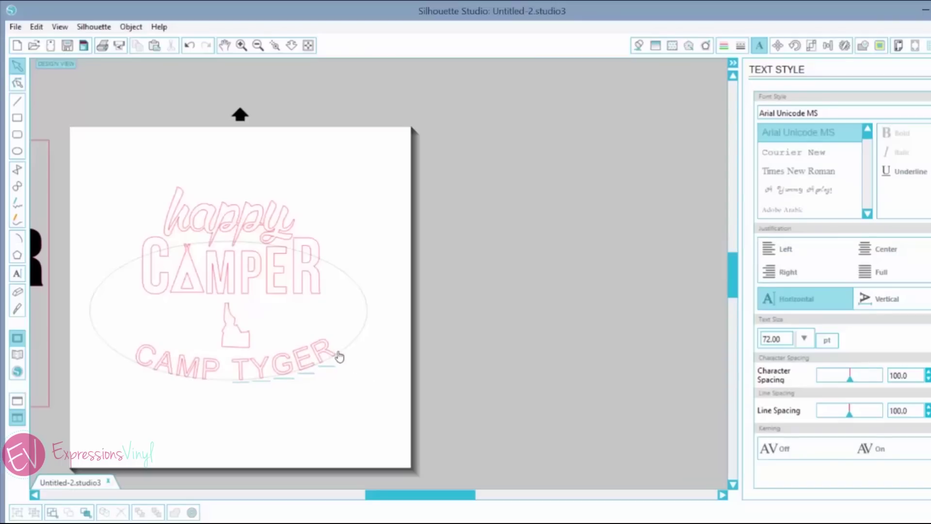
click(336, 358)
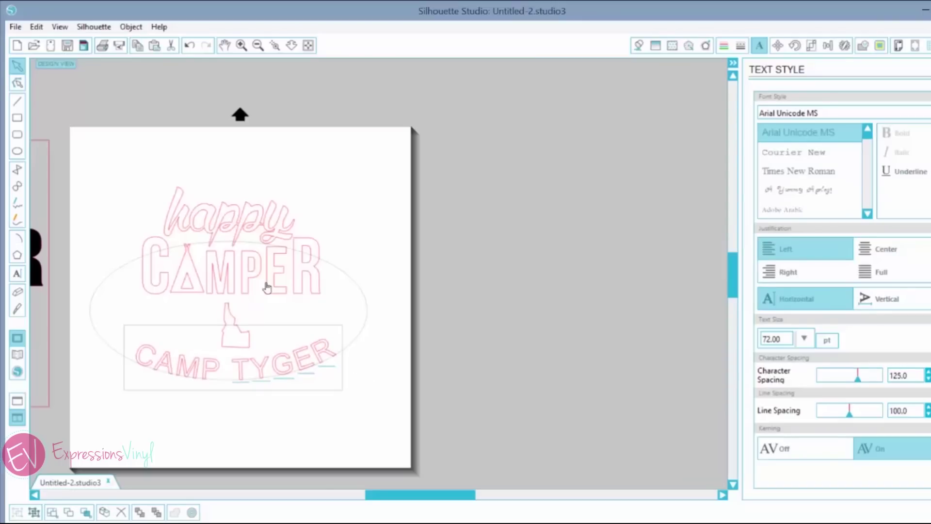
right_click(267, 287)
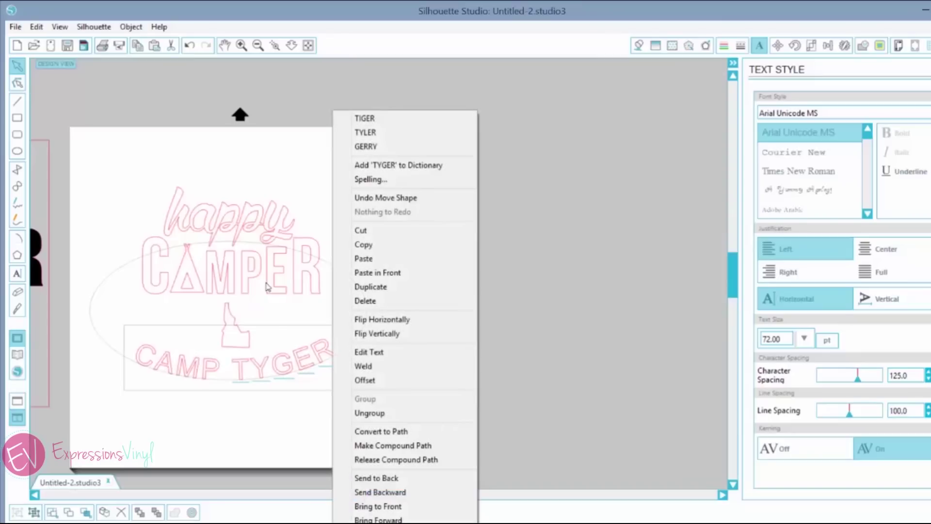
click(381, 431)
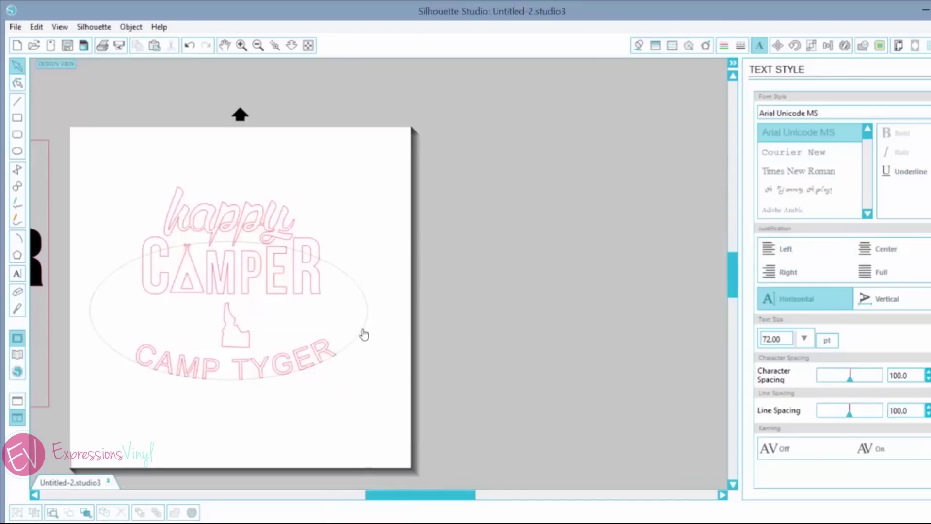
drag(517, 384, 571, 274)
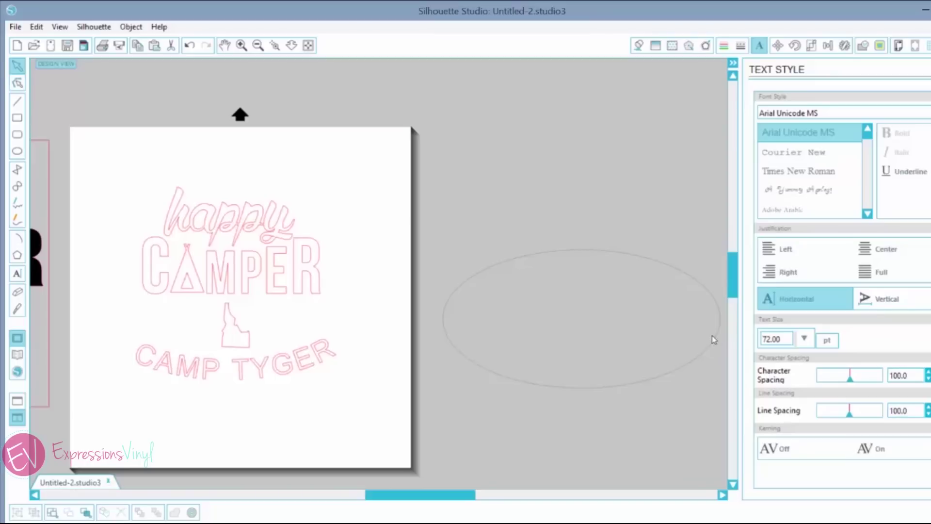
key(Delete)
drag(383, 496, 301, 496)
Step: Add a small '15' text and place it inside the bottom of Idaho
click(18, 275)
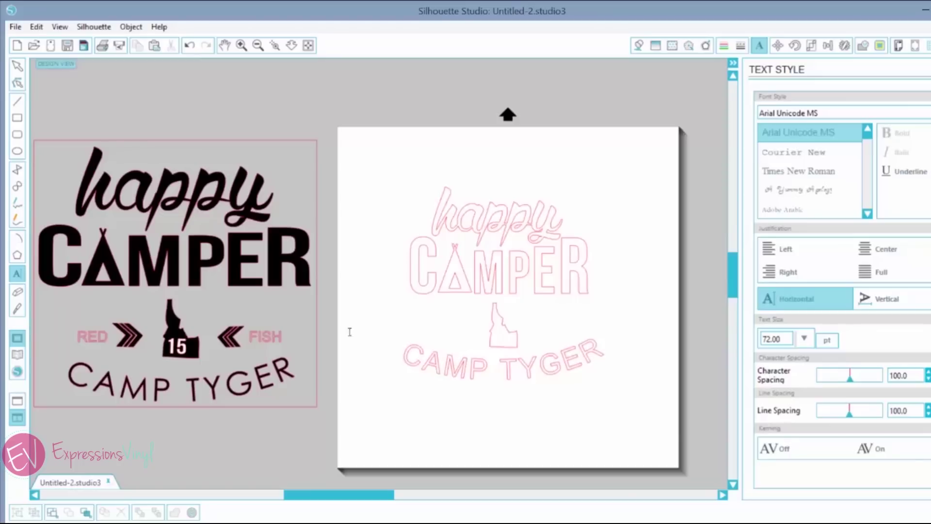
click(557, 338)
text(15)
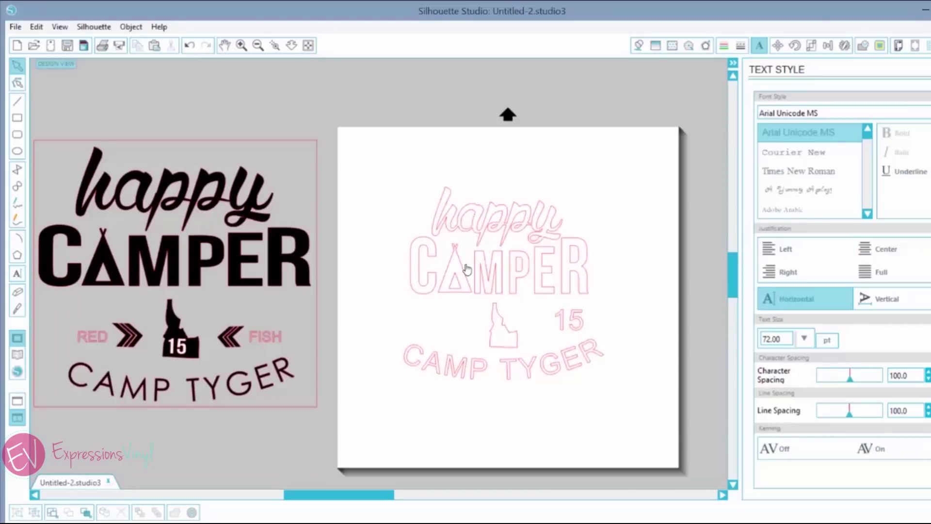
click(589, 343)
mouse_move(588, 343)
mouse_down()
mouse_move(572, 324)
mouse_move(509, 343)
mouse_move(508, 333)
mouse_up()
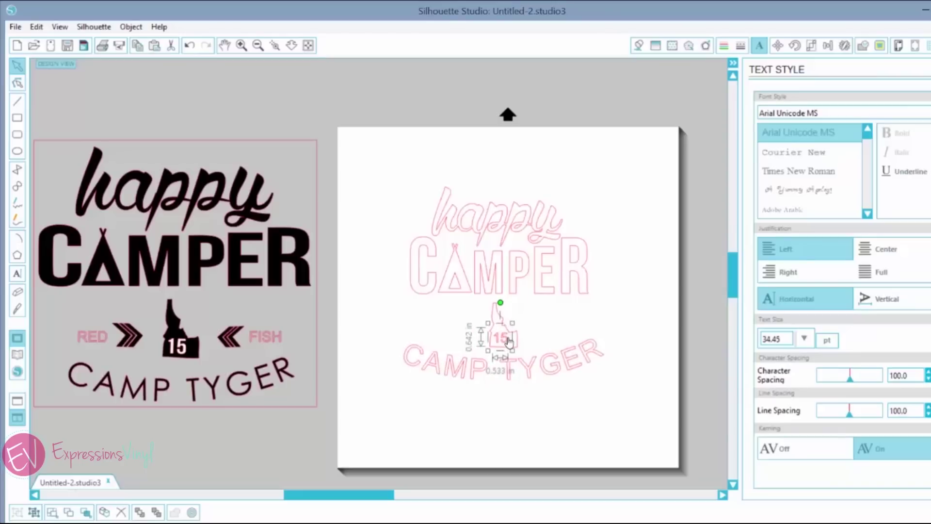
click(496, 313)
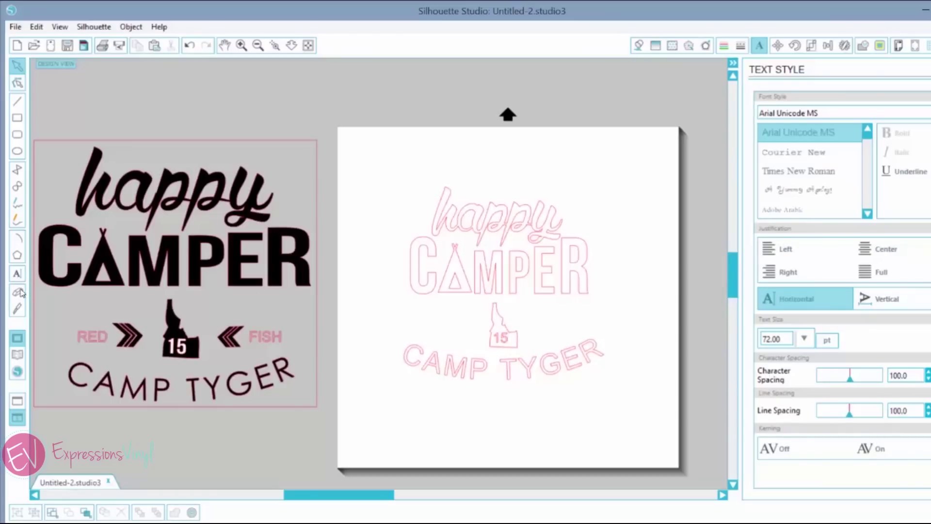
Step: Add 'RED FISH' text, scale it down, widen its box and nudge it left
click(17, 275)
click(451, 333)
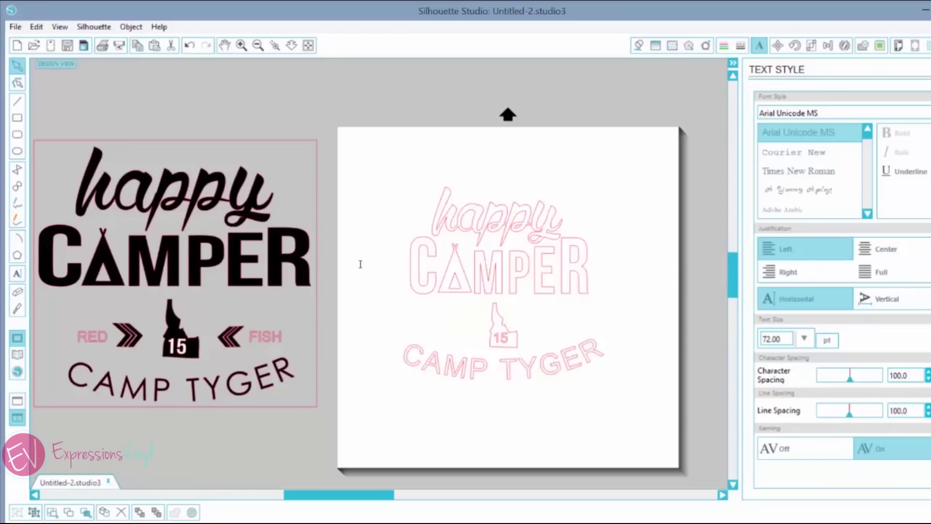
text(RED)
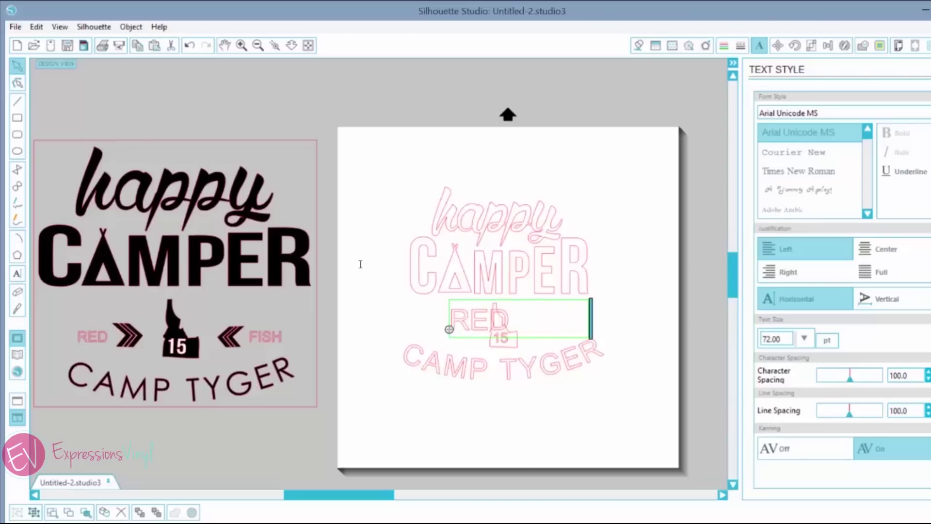
text(              FISH)
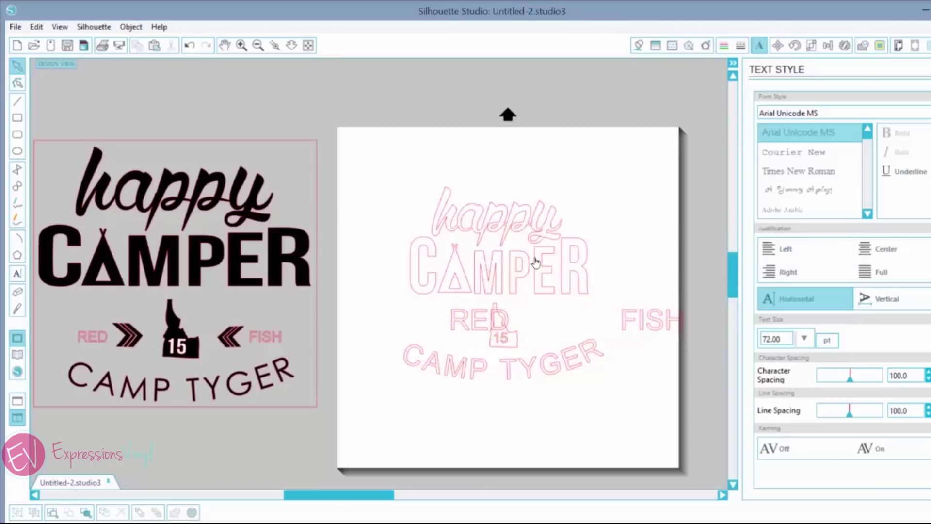
click(690, 303)
drag(689, 297, 560, 315)
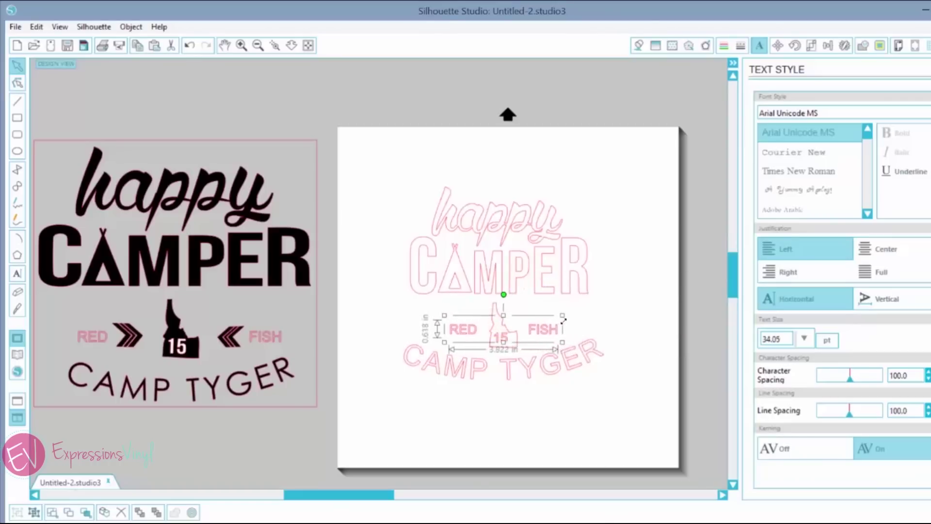
double_click(423, 272)
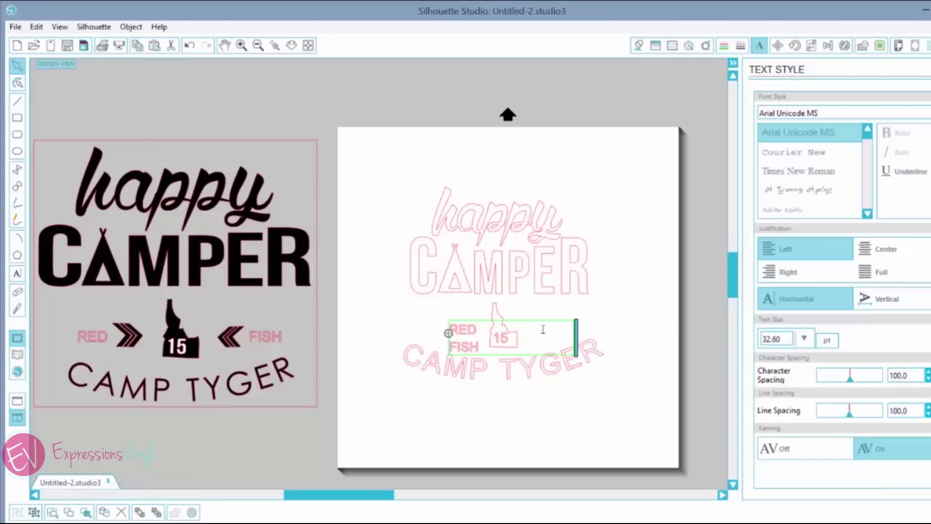
drag(575, 339, 588, 329)
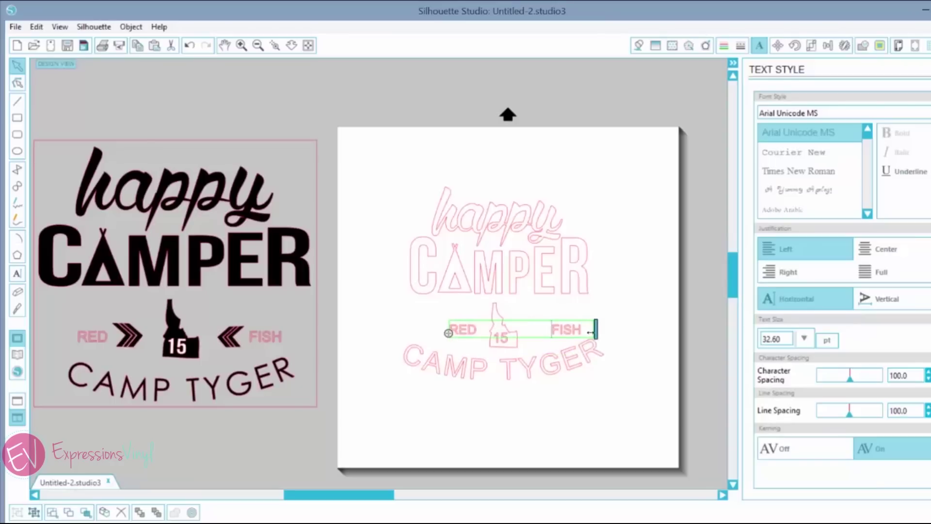
click(461, 270)
key(Left)
key(Left)
key(Left)
key(Left)
key(Left)
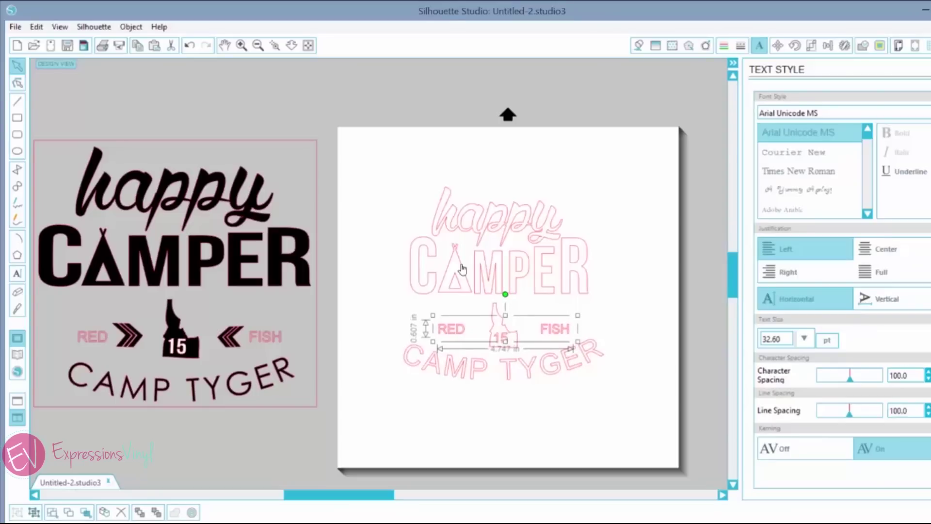
Step: Space FISH farther from RED and nudge the line left and up
double_click(555, 334)
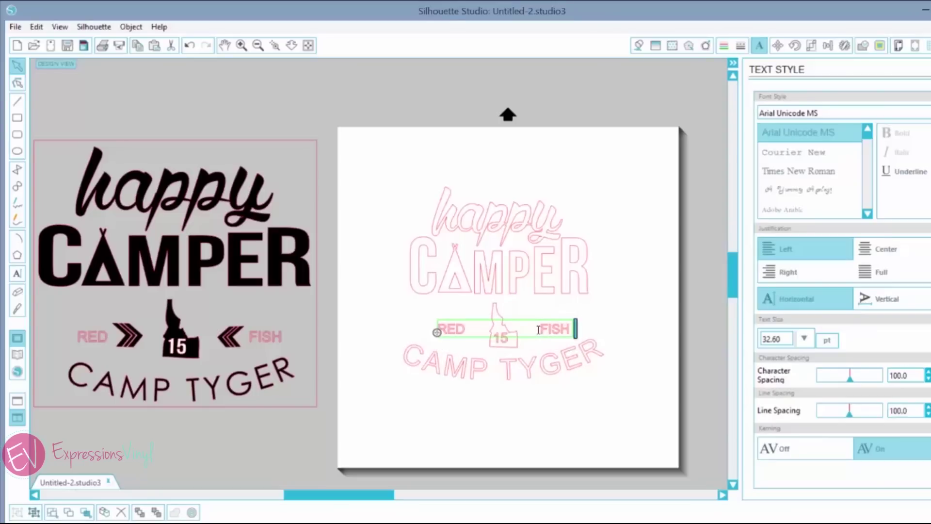
click(539, 329)
key(Return)
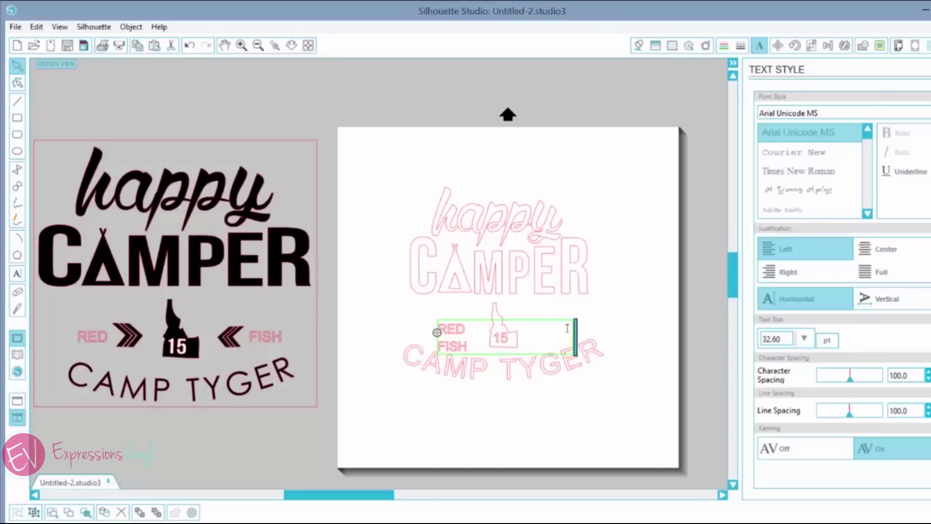
drag(575, 336, 596, 329)
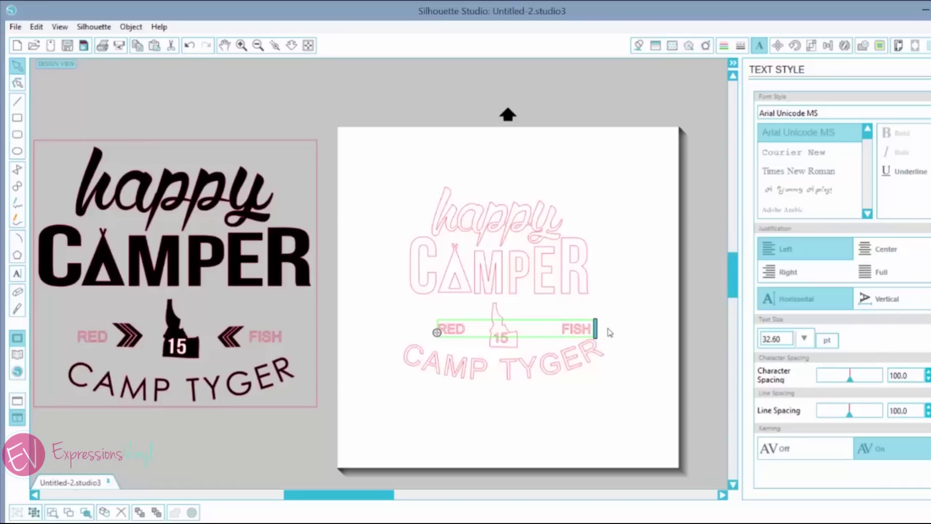
click(609, 331)
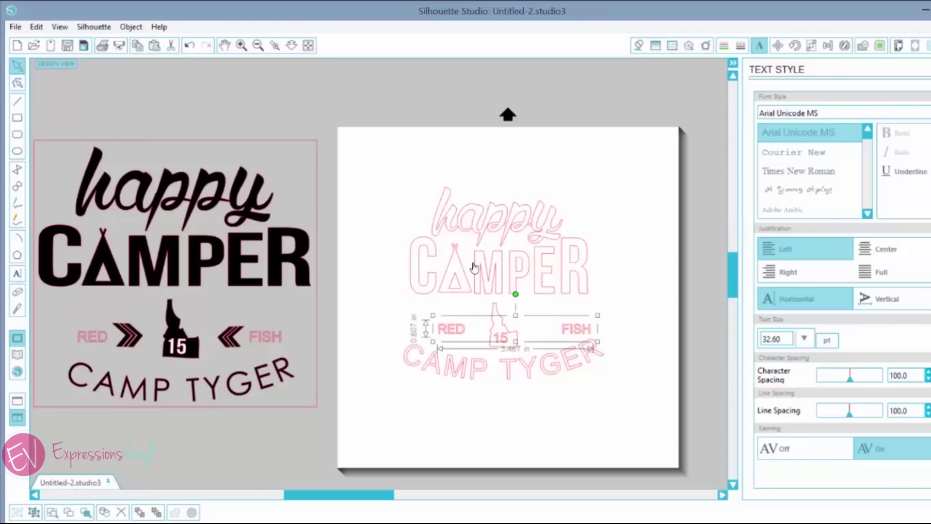
key(Left)
key(Left)
key(Left)
key(Left)
key(Left)
key(Left)
key(Up)
key(Left)
key(Left)
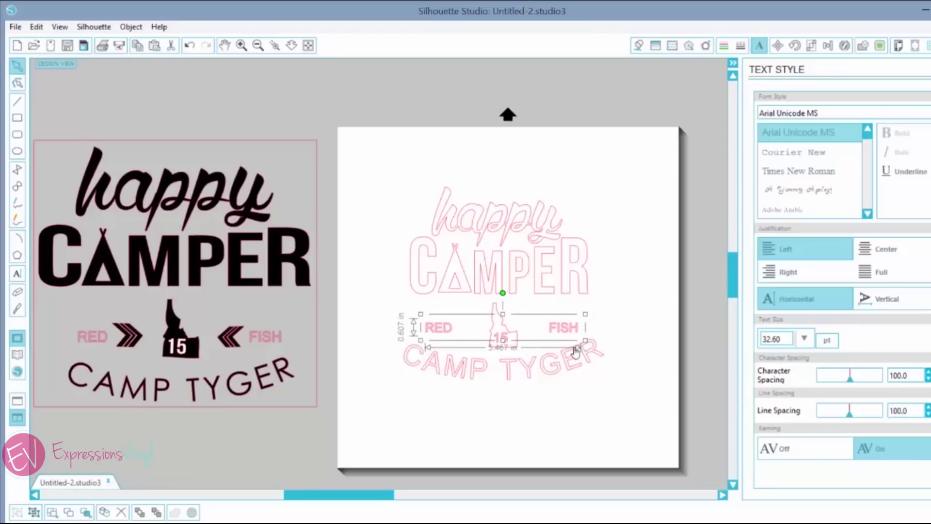
click(465, 318)
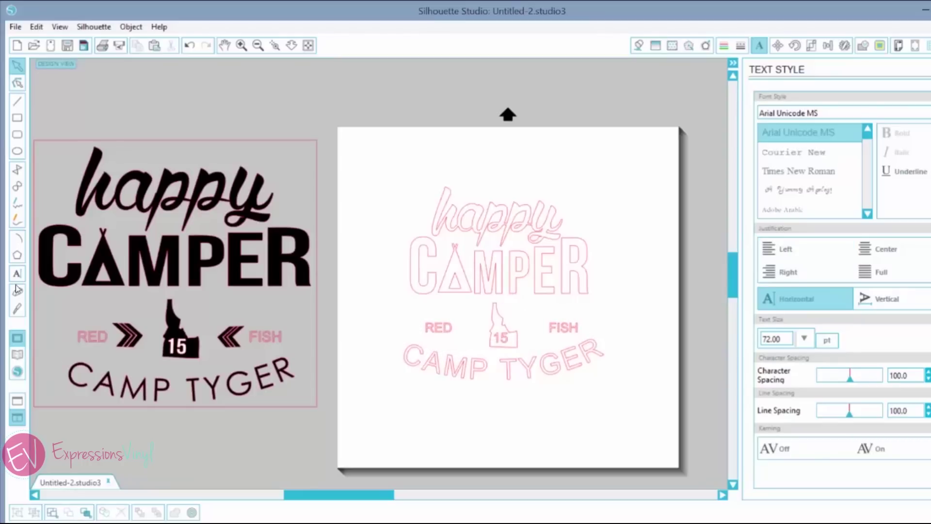
Step: Open the Library, clear the 'STA' search term, and list all designs
click(17, 355)
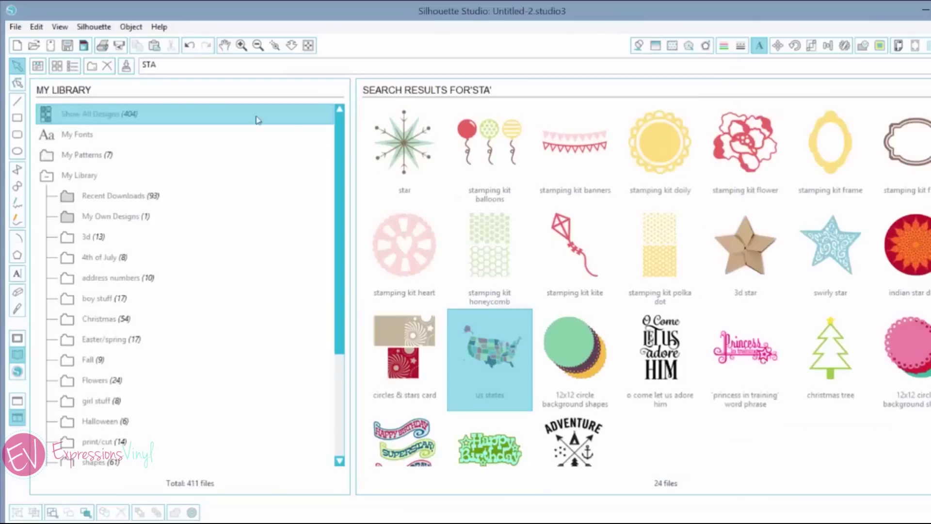
double_click(149, 65)
key(BackSpace)
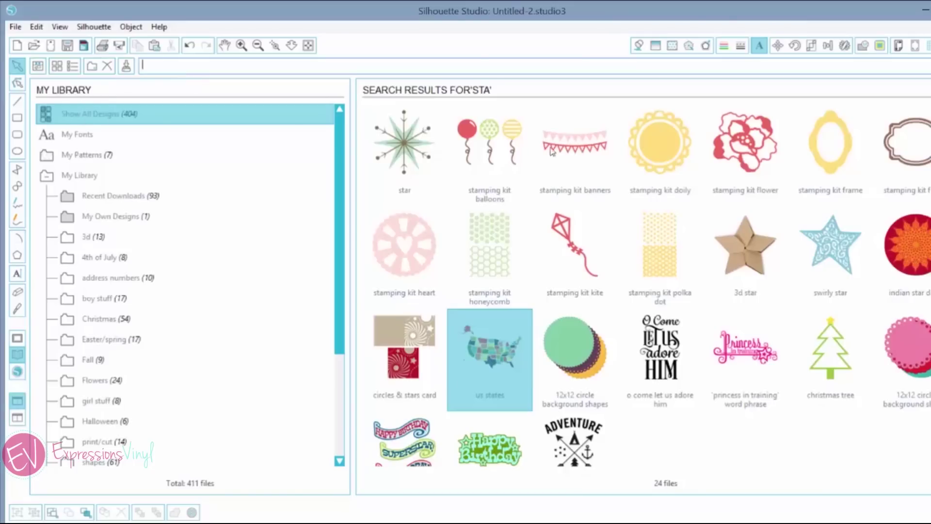
key(Return)
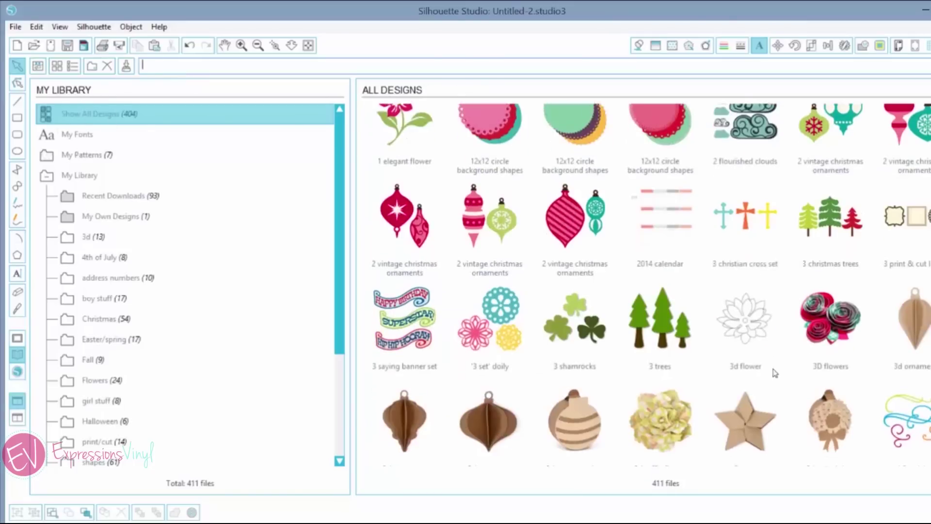
scroll(775, 372, down, 5)
scroll(775, 372, down, 5)
scroll(775, 372, down, 2)
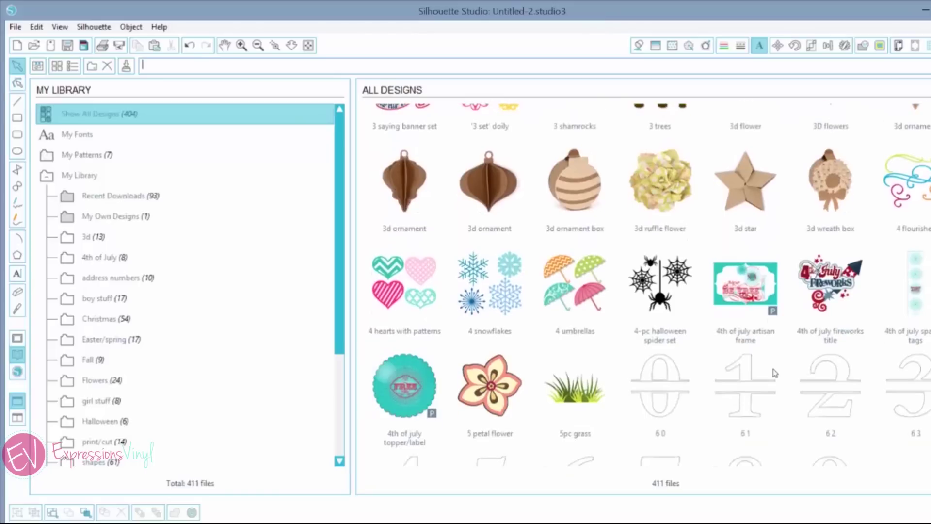
scroll(775, 372, down, 2)
scroll(775, 373, down, 2)
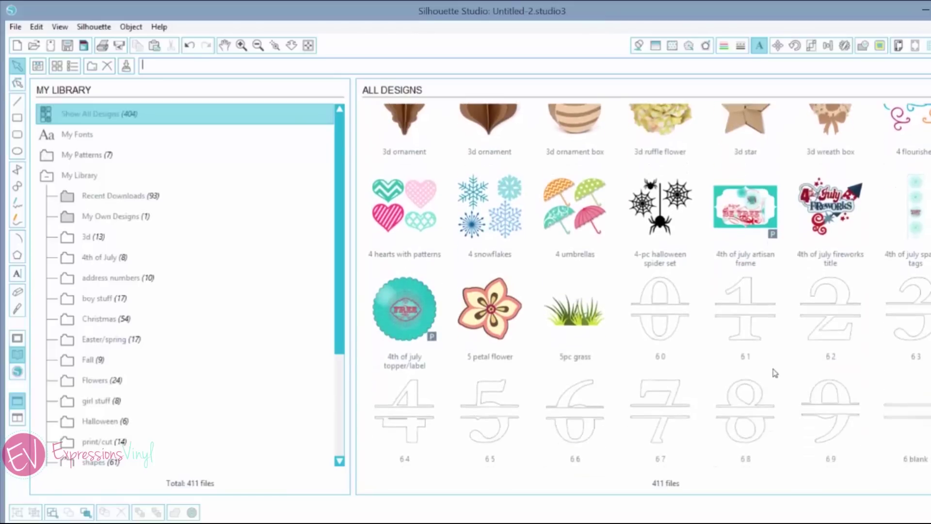
scroll(775, 373, down, 2)
scroll(775, 373, down, 2)
scroll(775, 372, down, 2)
scroll(775, 372, down, 2)
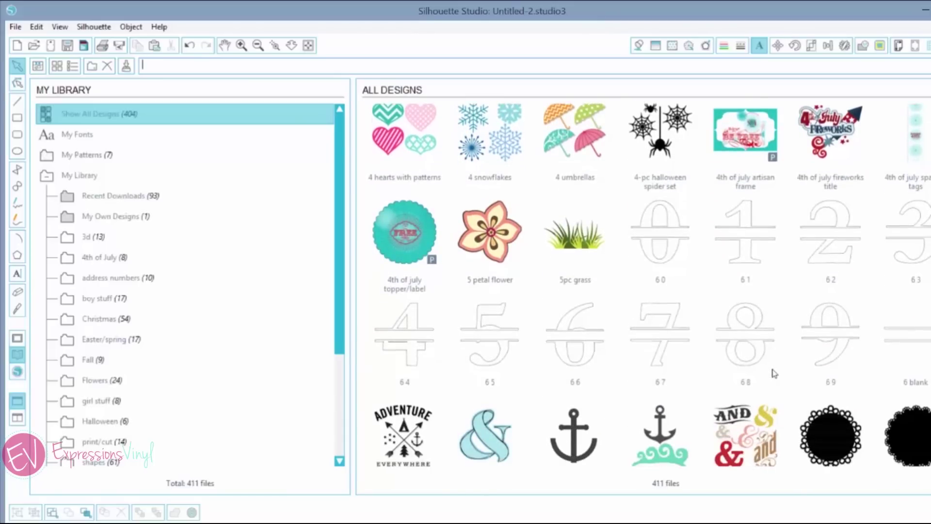
scroll(775, 373, down, 2)
scroll(775, 373, down, 3)
scroll(774, 373, down, 2)
scroll(775, 373, down, 1)
scroll(774, 373, down, 1)
scroll(775, 373, down, 1)
scroll(775, 372, down, 1)
scroll(775, 373, down, 4)
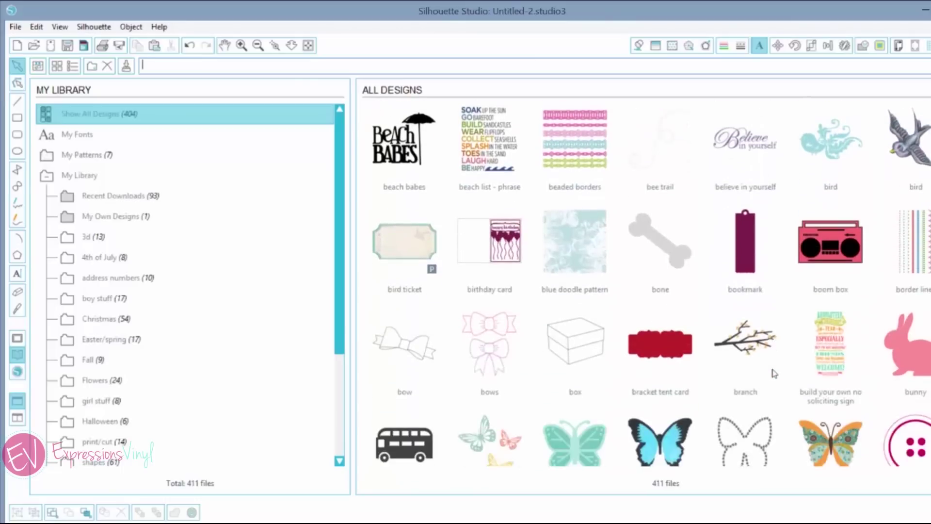
scroll(775, 373, down, 1)
scroll(775, 373, down, 1)
scroll(775, 373, down, 1)
scroll(774, 372, down, 1)
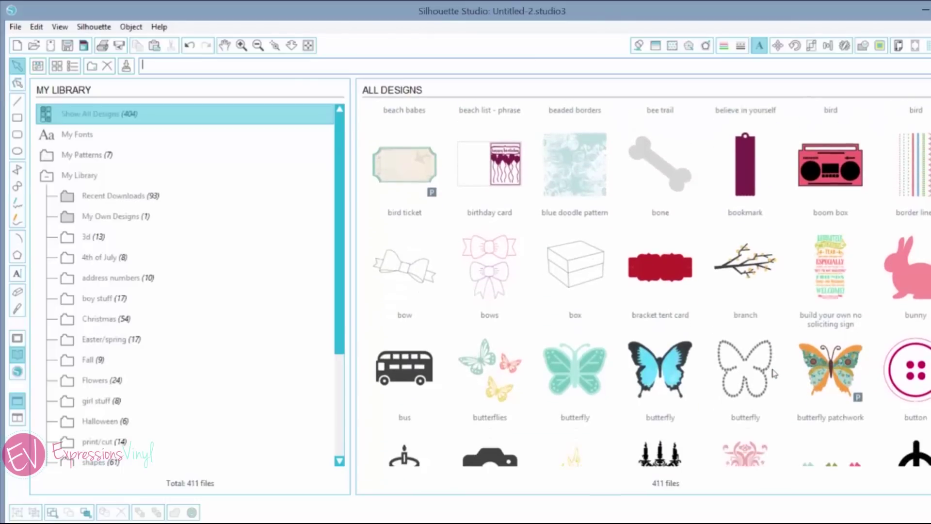
scroll(775, 373, down, 1)
scroll(775, 373, down, 1)
scroll(775, 372, down, 1)
scroll(775, 373, down, 1)
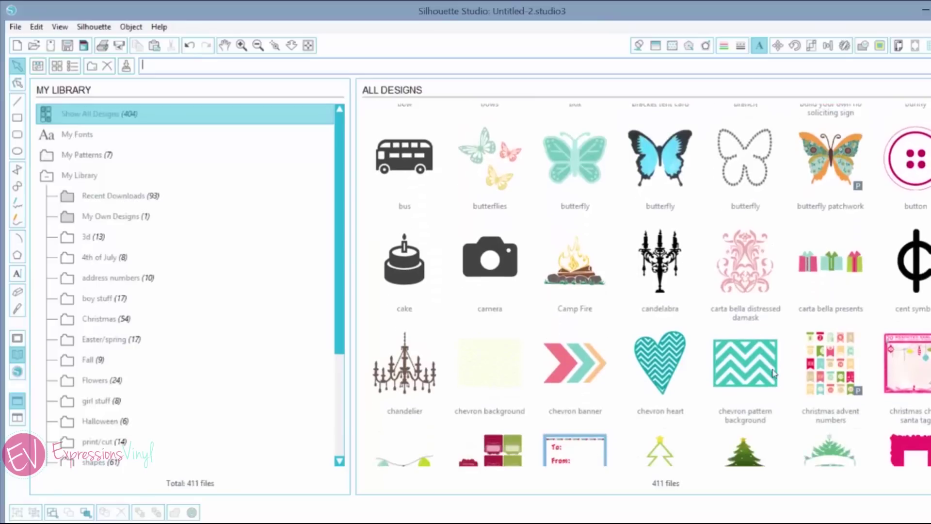
scroll(774, 372, down, 1)
scroll(775, 372, down, 1)
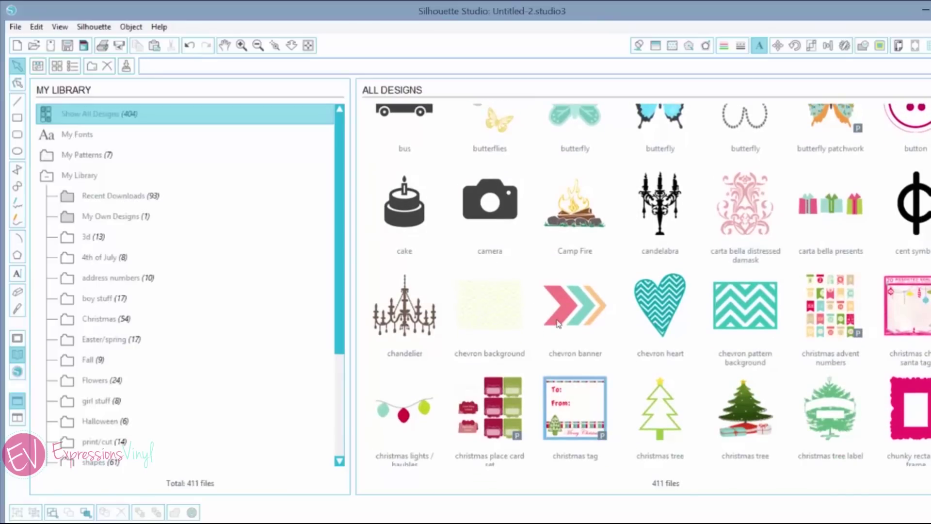
Step: Place the chevron banner from the library and shrink it beside RED
double_click(558, 324)
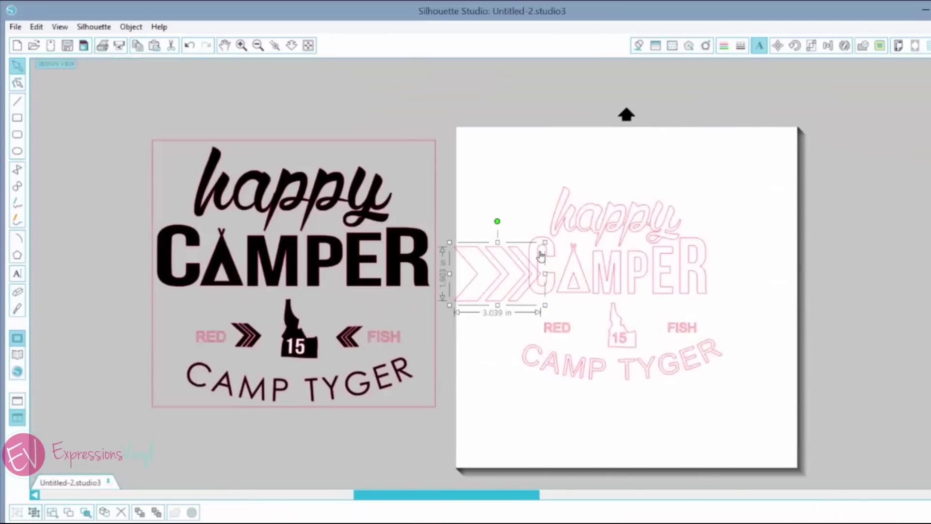
mouse_move(545, 242)
mouse_down()
mouse_move(487, 288)
mouse_move(587, 333)
mouse_up()
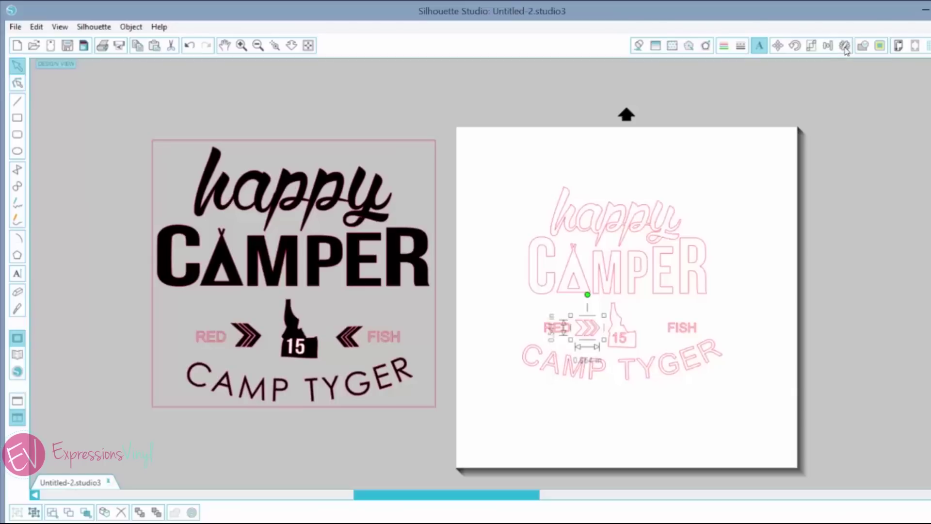
Step: Make a Mirror Right copy of the chevron and nudge it beside FISH
click(845, 45)
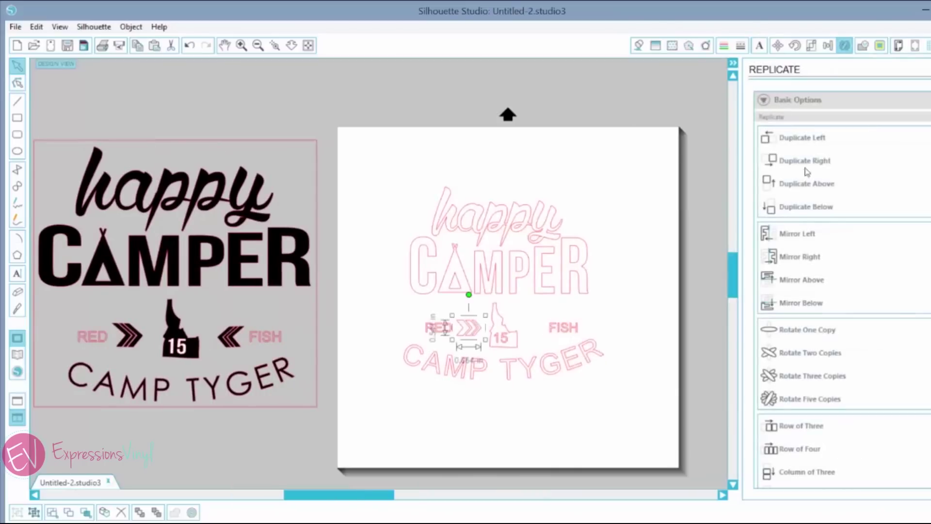
click(797, 258)
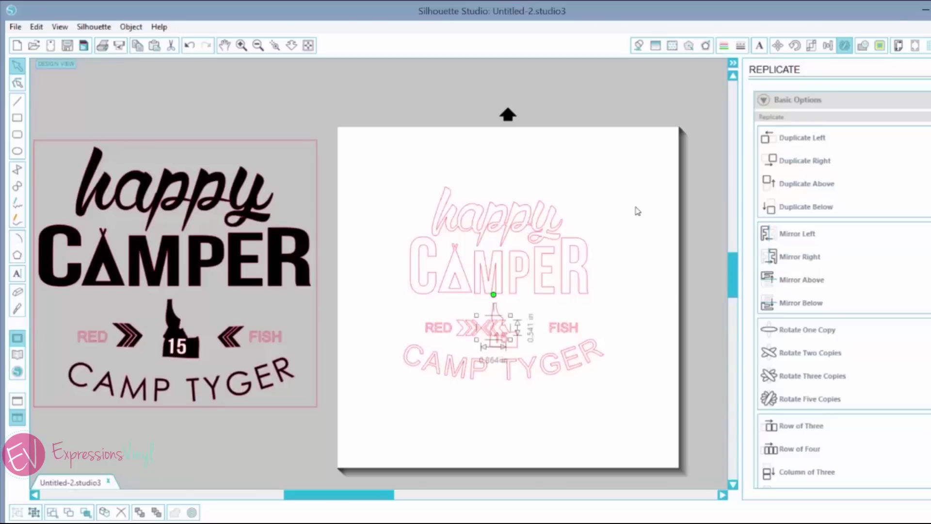
key(Right)
key(Right)
key(Right)
key(Right)
key(Right)
key(Right)
key(Right)
key(Right)
key(Right)
key(Right)
key(Right)
key(Right)
key(Right)
key(Right)
key(Right)
key(Right)
key(Right)
key(Right)
key(Right)
key(Right)
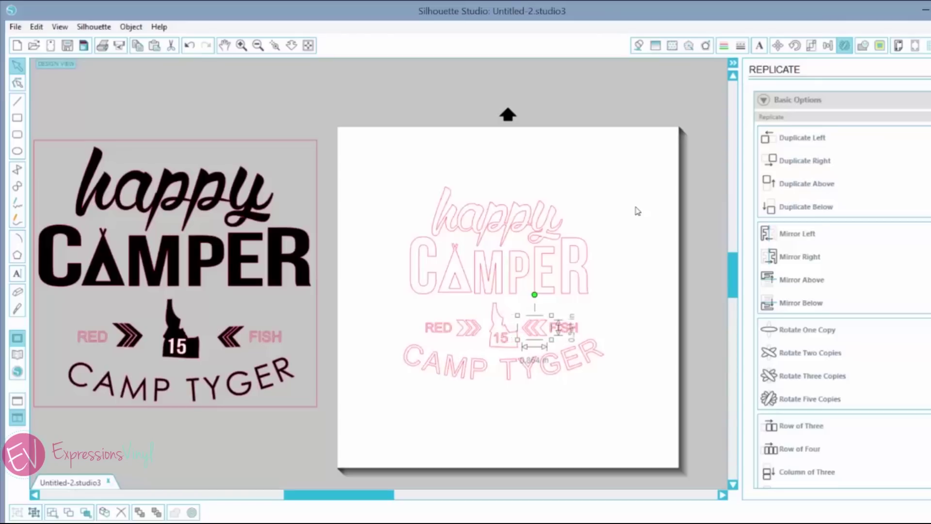
key(Left)
Step: Nudge the RED 15 FISH row slightly right to recentre it
click(703, 318)
click(452, 266)
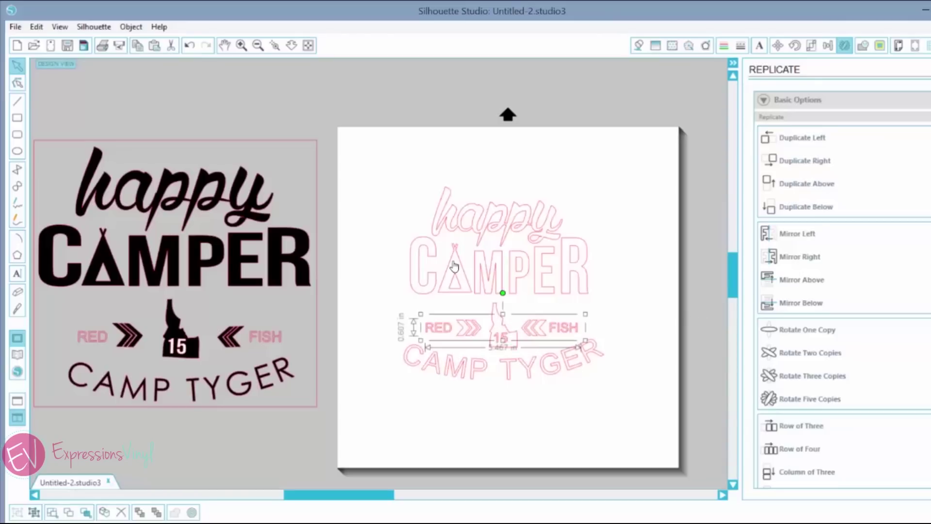
key(Right)
click(492, 211)
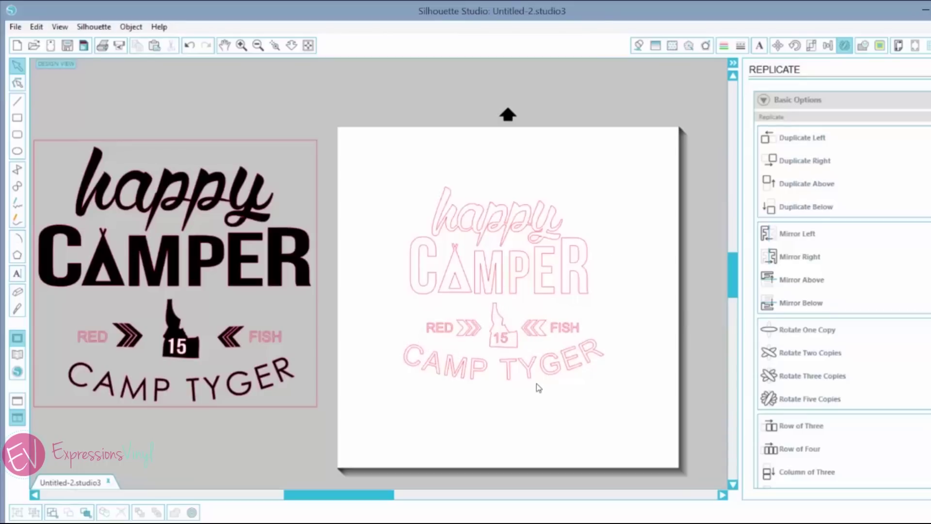
Step: Draw a rectangular weeding box around the design and tighten its left, right and top edges
click(18, 118)
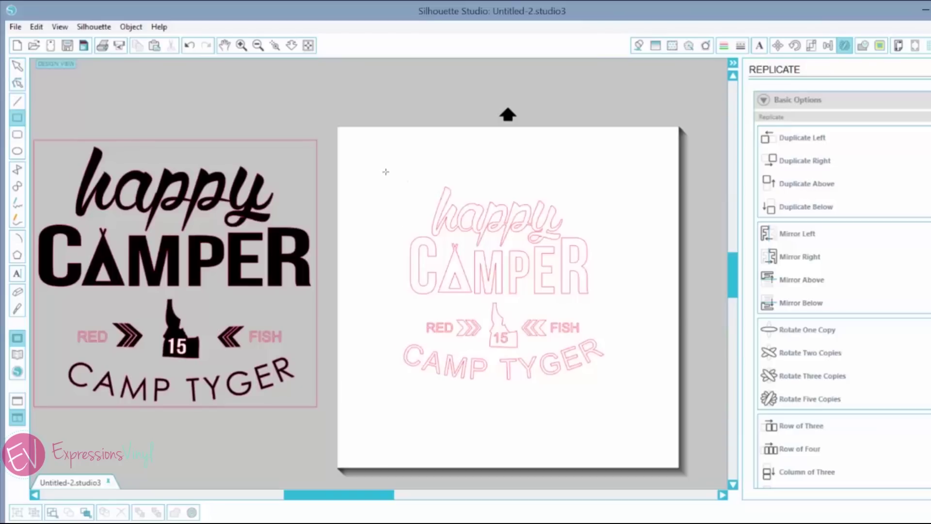
drag(386, 172, 618, 383)
click(618, 179)
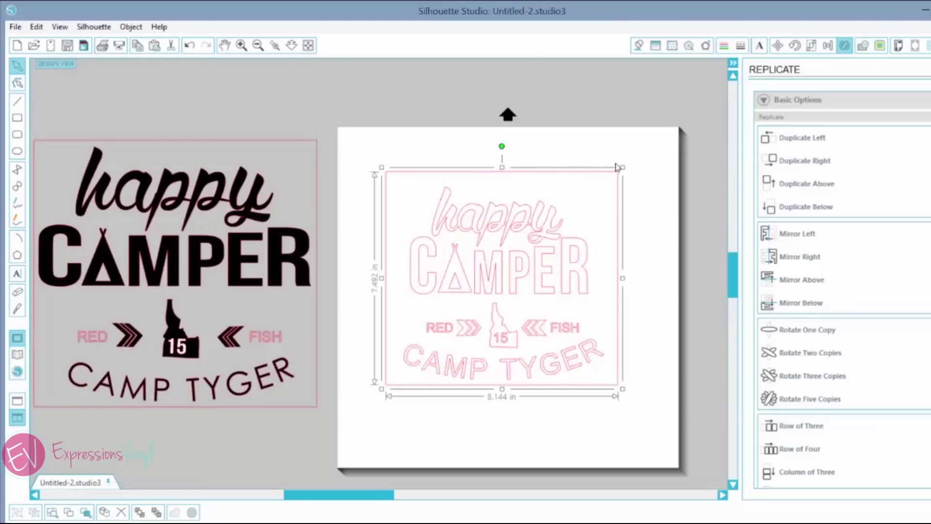
drag(621, 278, 611, 278)
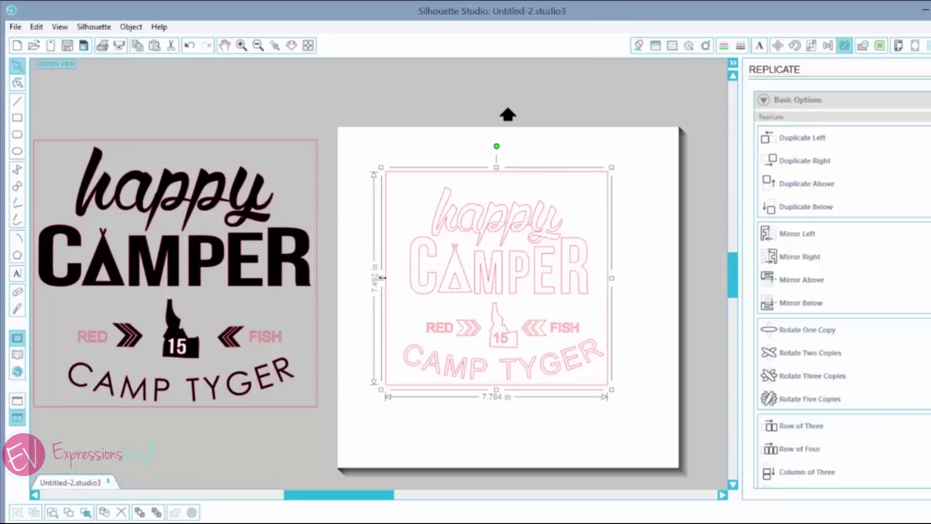
drag(380, 277, 392, 275)
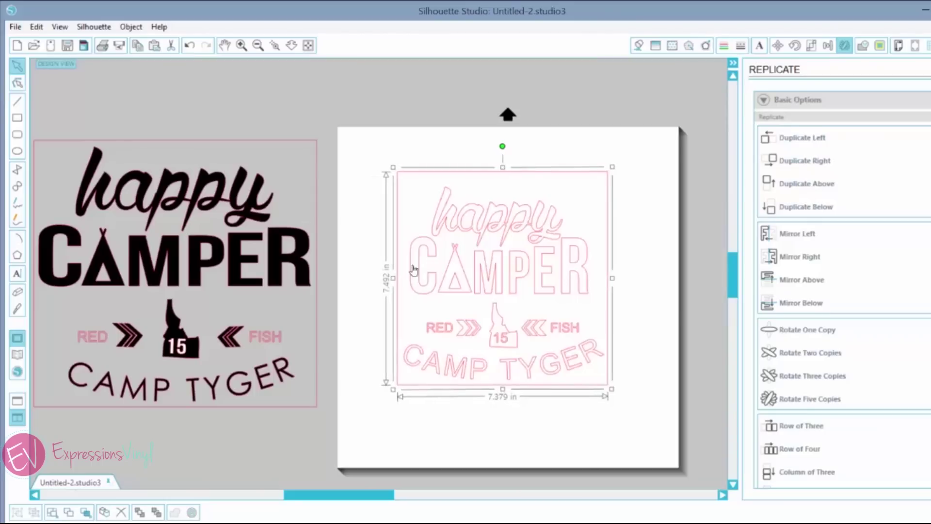
drag(502, 168, 503, 176)
Step: Move the box and all design pieces together to the page's top-left corner
drag(331, 134, 639, 415)
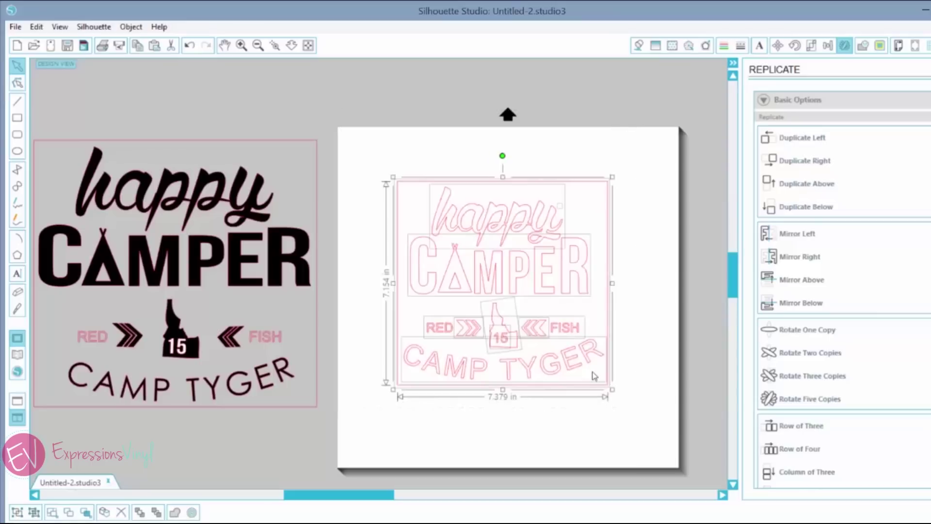
drag(583, 368, 538, 326)
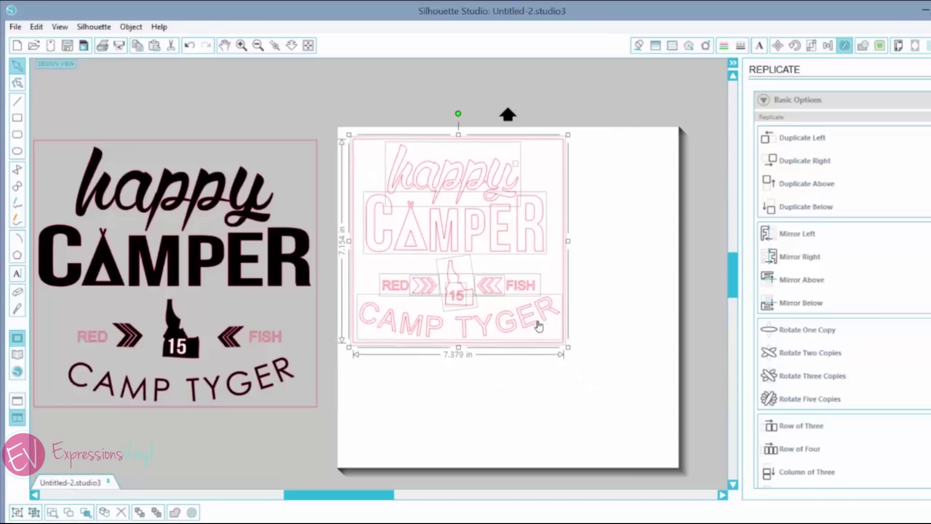
click(470, 88)
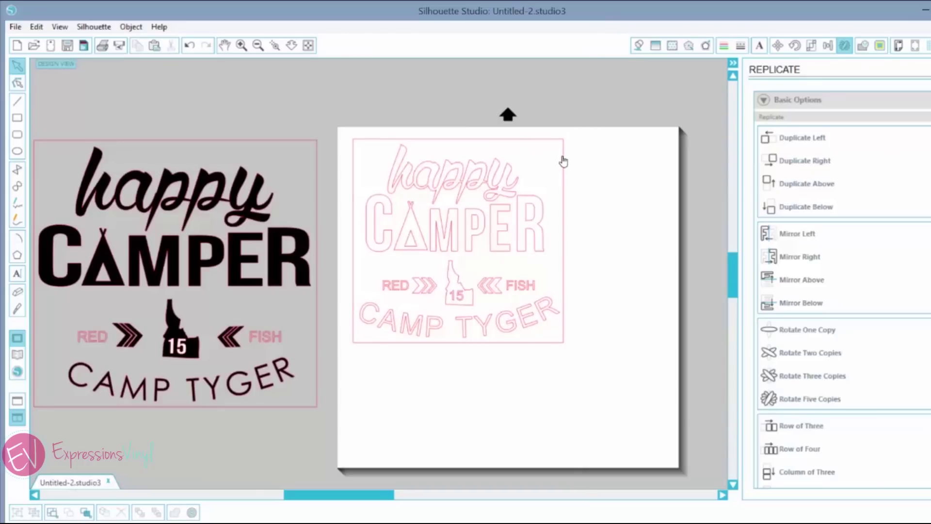
Step: Group all the Camp Tyger design pieces into one object
click(377, 155)
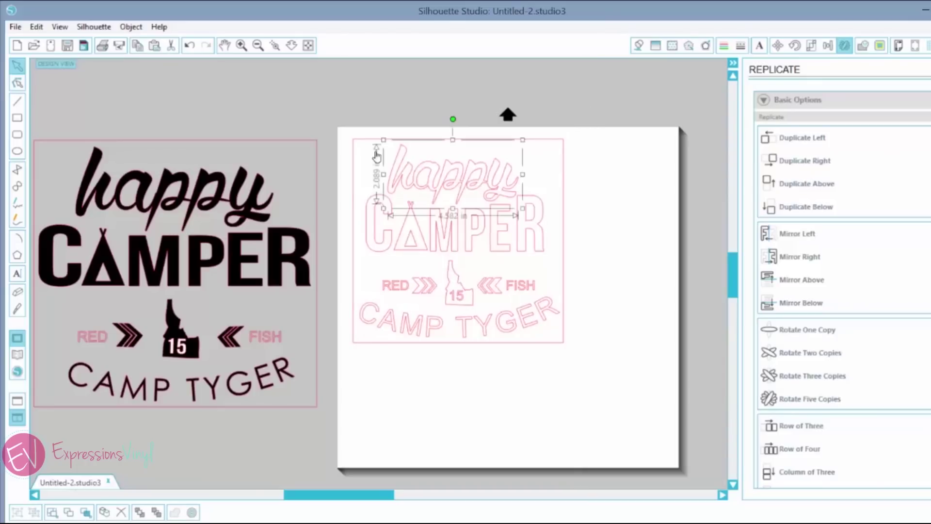
drag(330, 113, 594, 335)
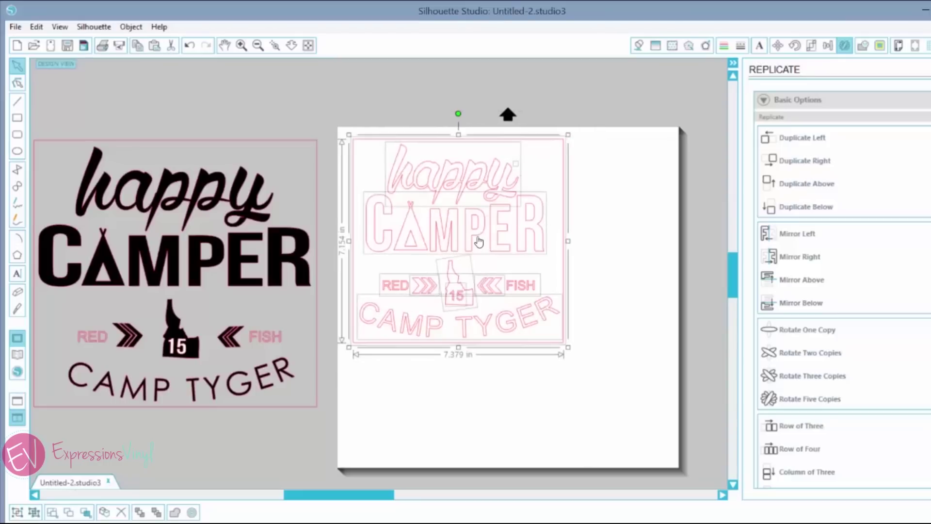
right_click(478, 189)
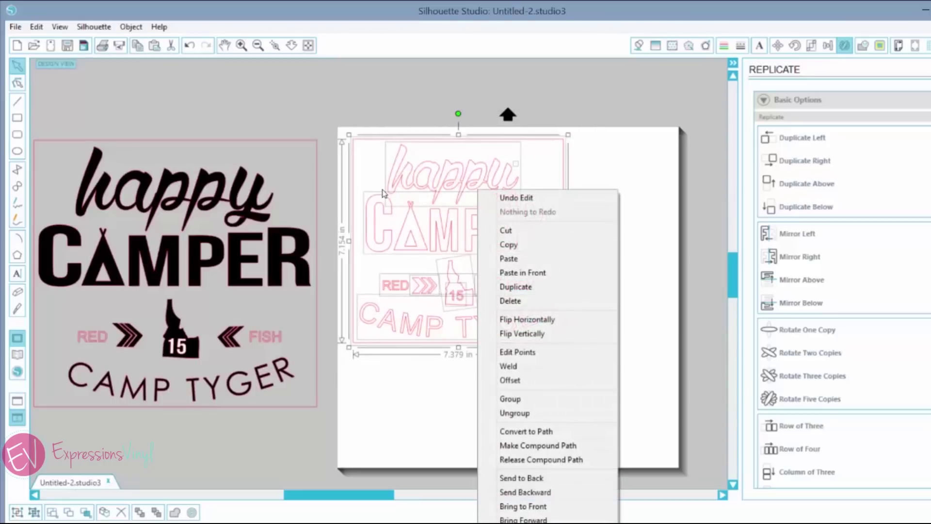
click(510, 399)
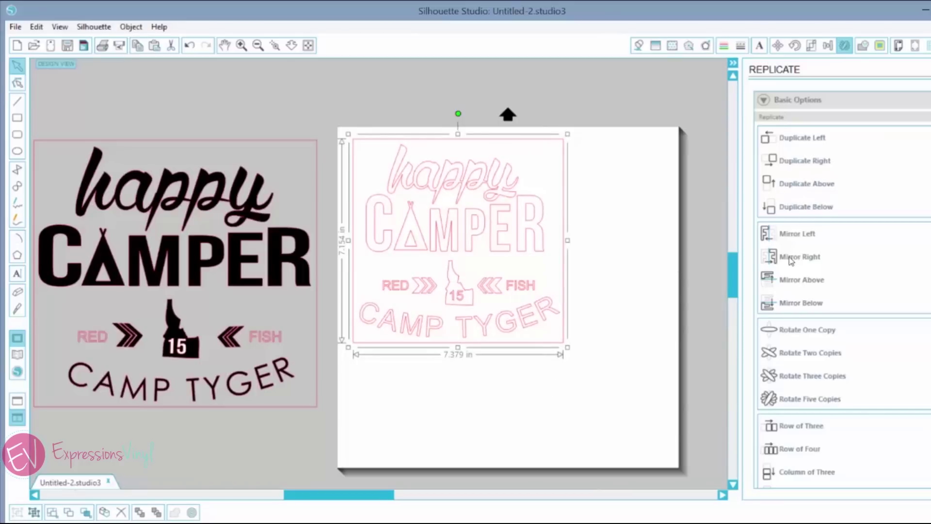
Step: Create a mirrored copy of the grouped design and place it at the mat's top-left
click(791, 260)
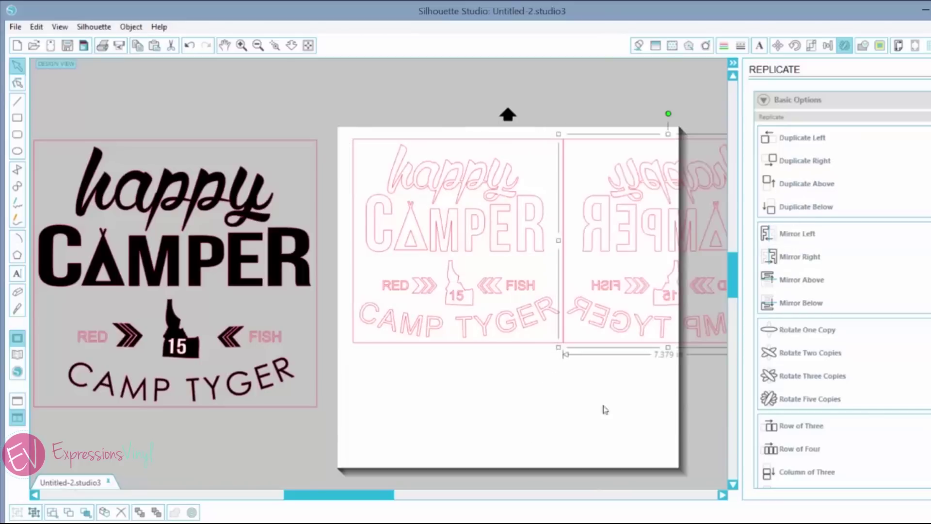
drag(382, 494, 428, 495)
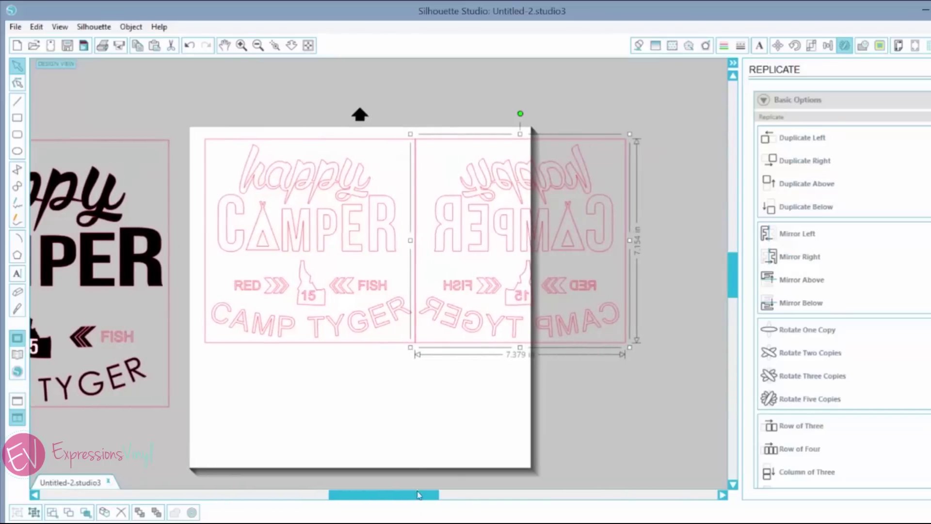
drag(360, 243, 103, 510)
scroll(364, 255, up, 2)
drag(610, 302, 399, 295)
click(448, 224)
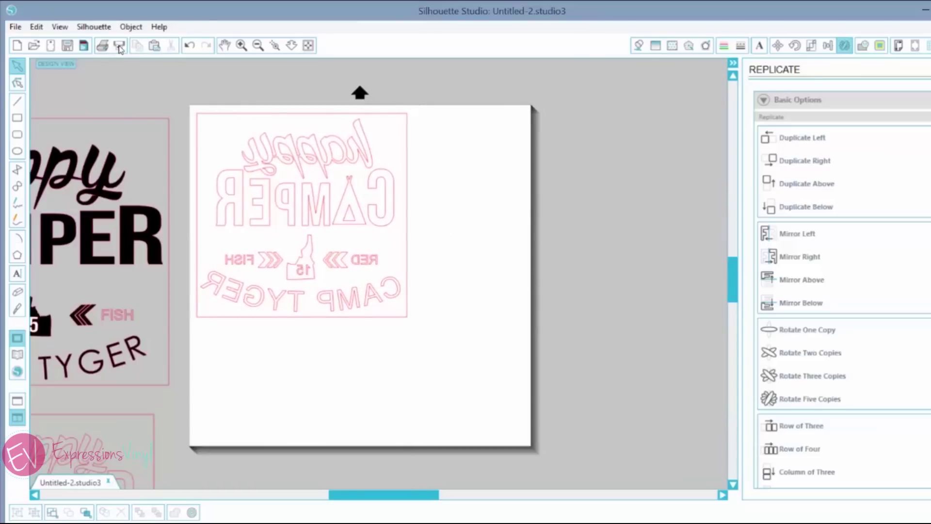
Step: Open the Adjust Cut Settings panel from Send to Silhouette
click(121, 45)
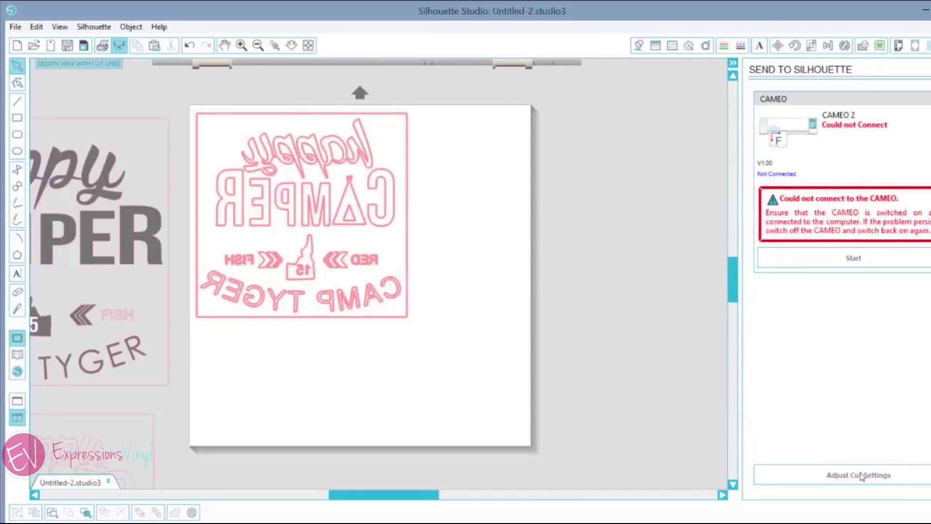
click(861, 477)
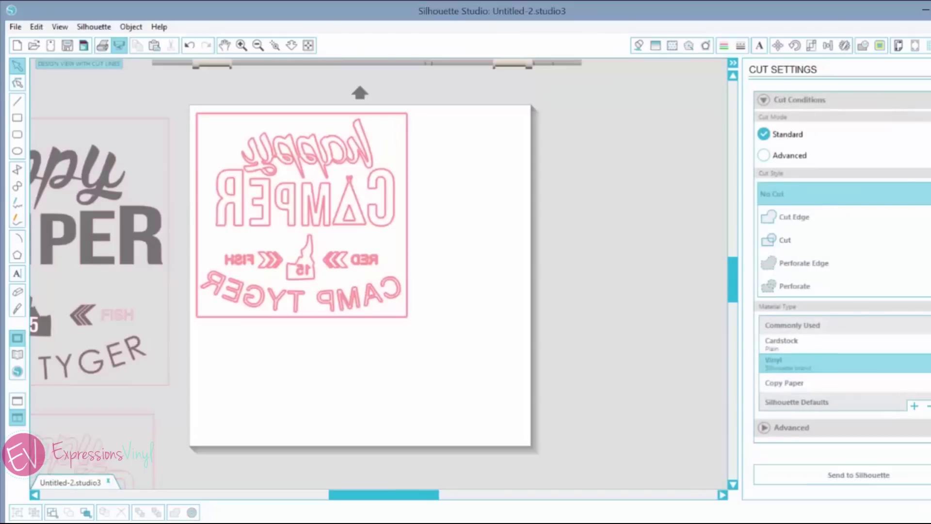
scroll(837, 349, down, 1)
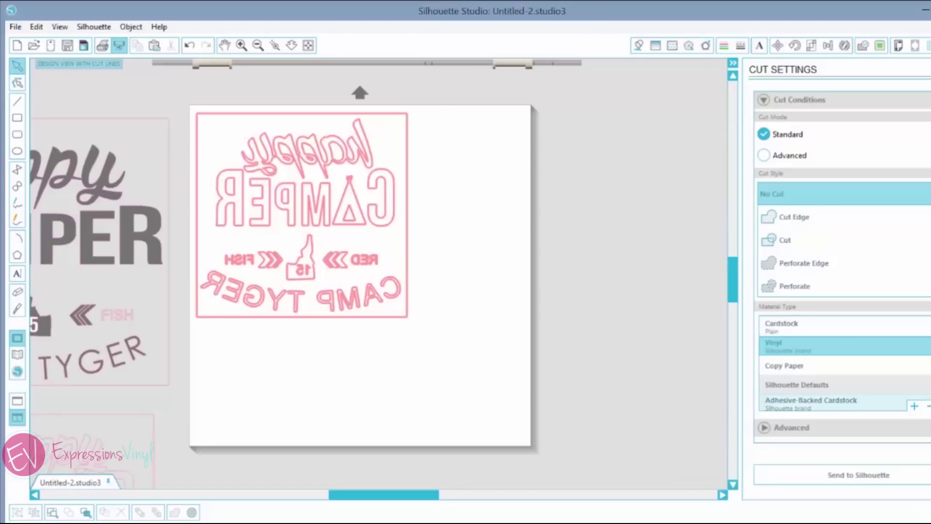
scroll(785, 328, down, 2)
scroll(757, 328, down, 3)
scroll(757, 328, down, 2)
scroll(756, 329, down, 1)
scroll(756, 329, down, 2)
scroll(757, 329, down, 1)
Step: Choose Heat Transfer Material (Smooth) and reduce cutting speed from 8 to 6
click(798, 390)
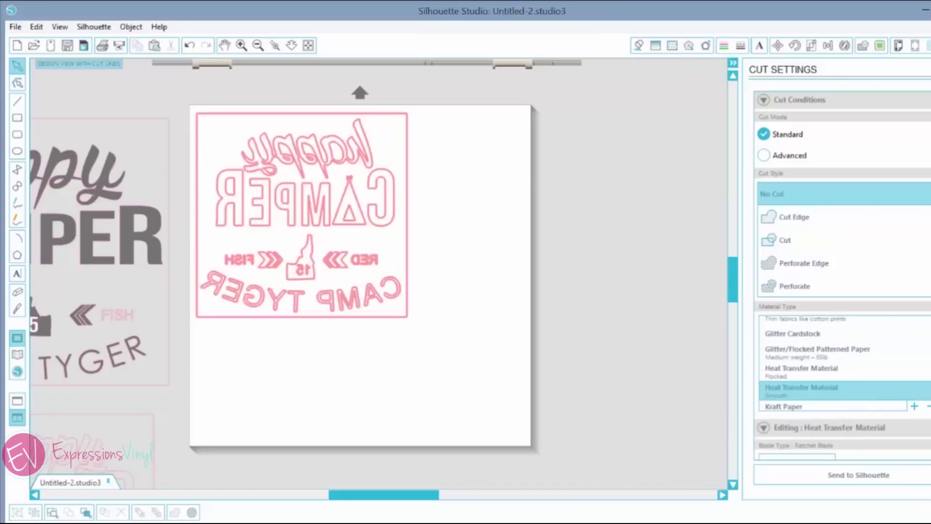
scroll(798, 390, down, 3)
scroll(798, 364, down, 3)
scroll(779, 327, down, 3)
scroll(766, 281, down, 2)
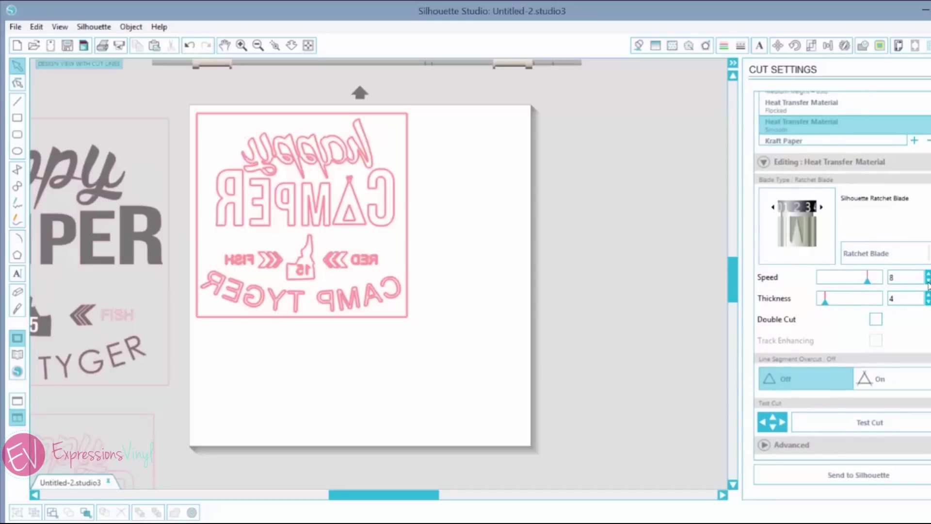
click(929, 281)
click(928, 281)
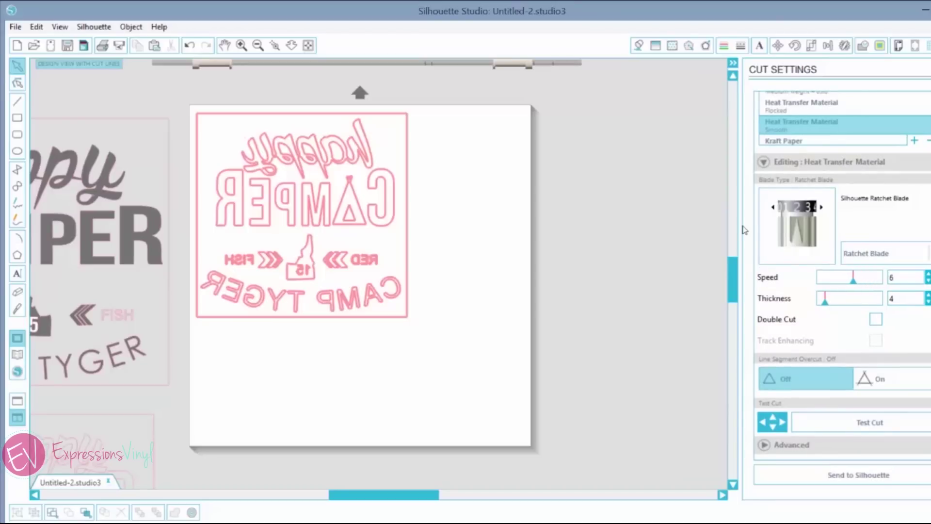